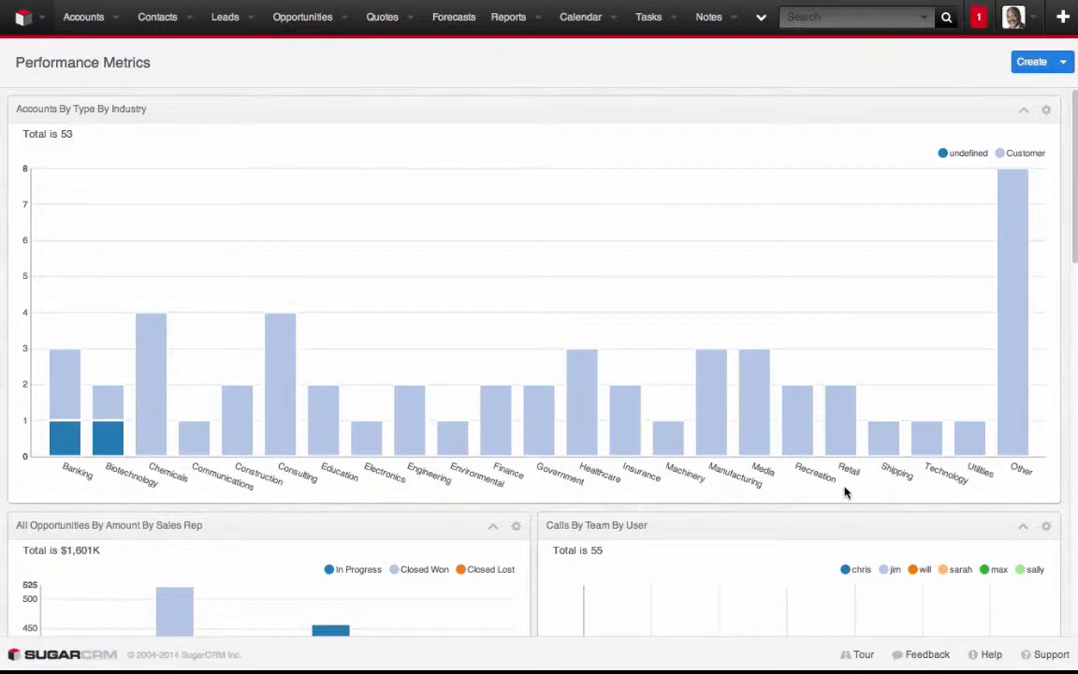
# Examine the charts on the Performance Metrics dashboard, including opportunities by sales rep, calls and meetings by team, and leads by status.
pyautogui.moveTo(771, 407)
pyautogui.scroll(-1, 607, 236)
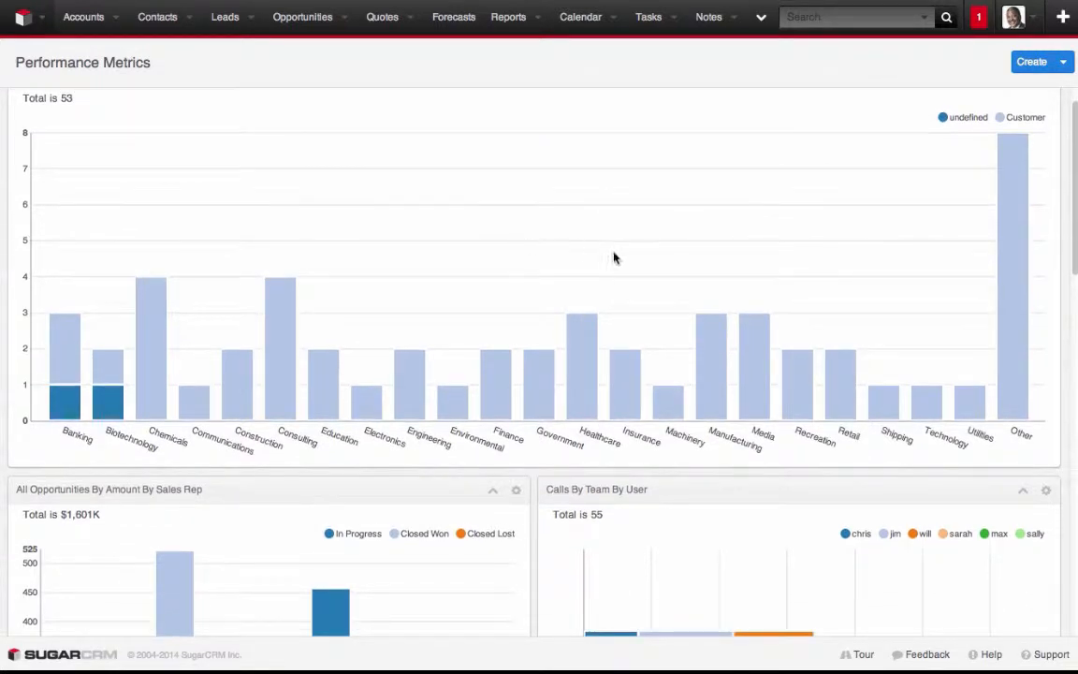
pyautogui.scroll(-5, 618, 243)
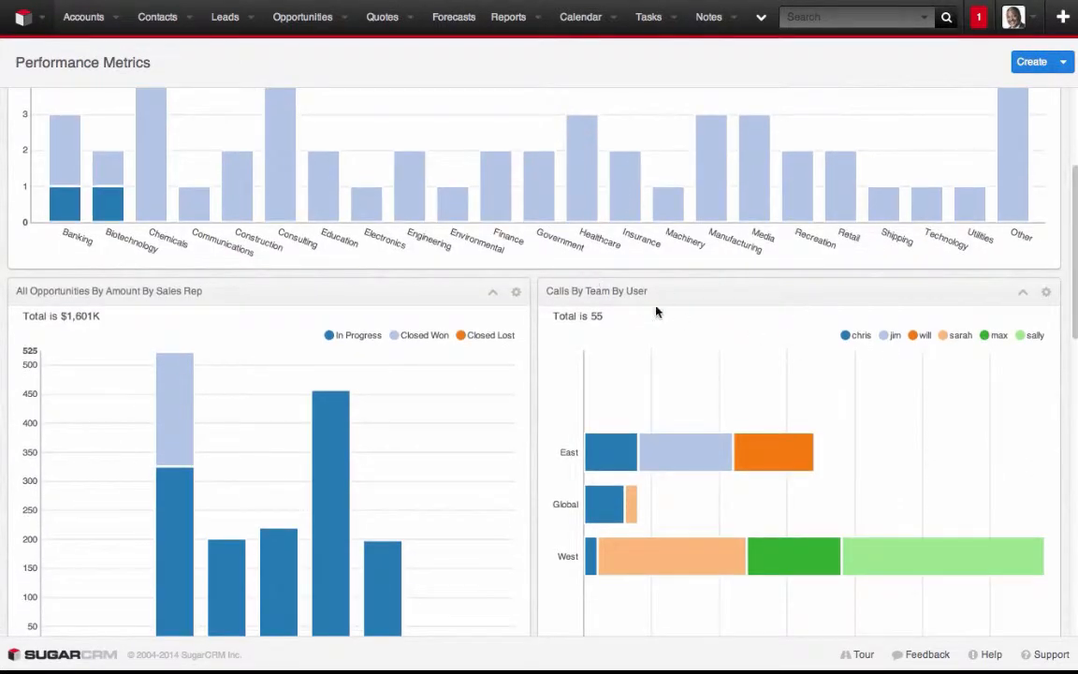
pyautogui.scroll(-3, 517, 286)
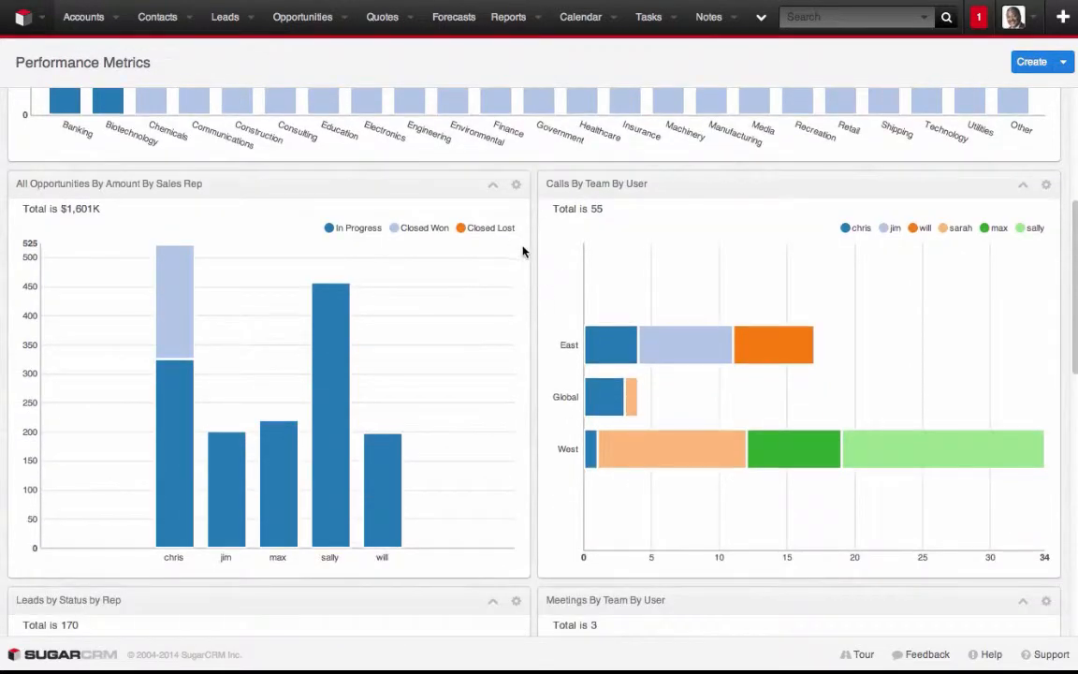
pyautogui.scroll(-9, 524, 245)
pyautogui.scroll(11, 534, 248)
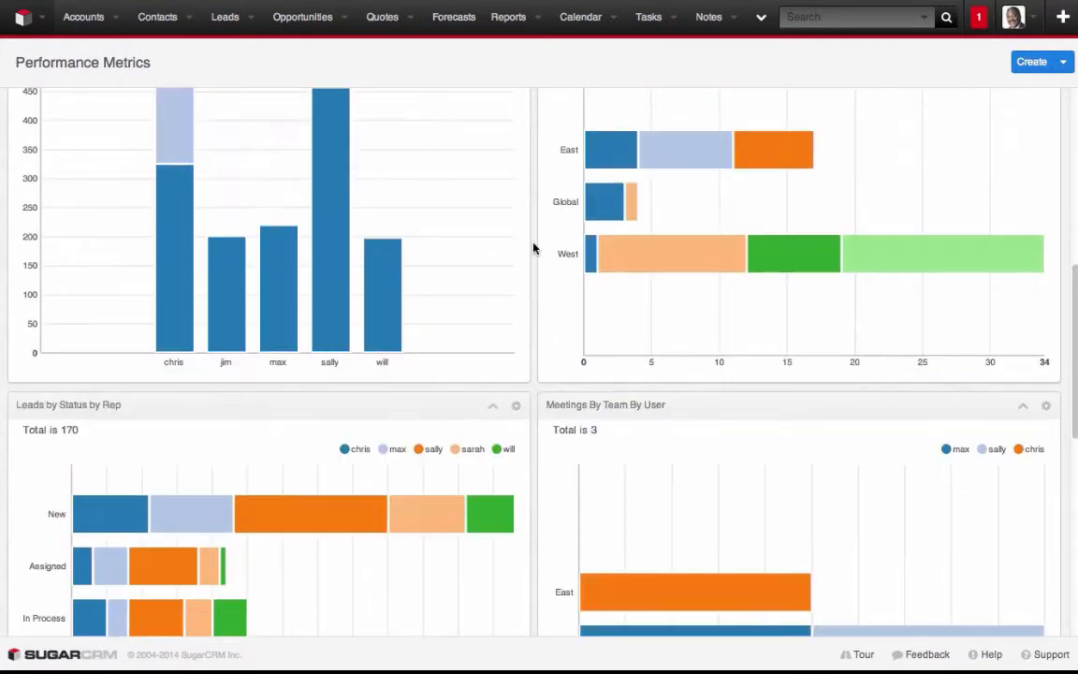
pyautogui.scroll(7, 534, 251)
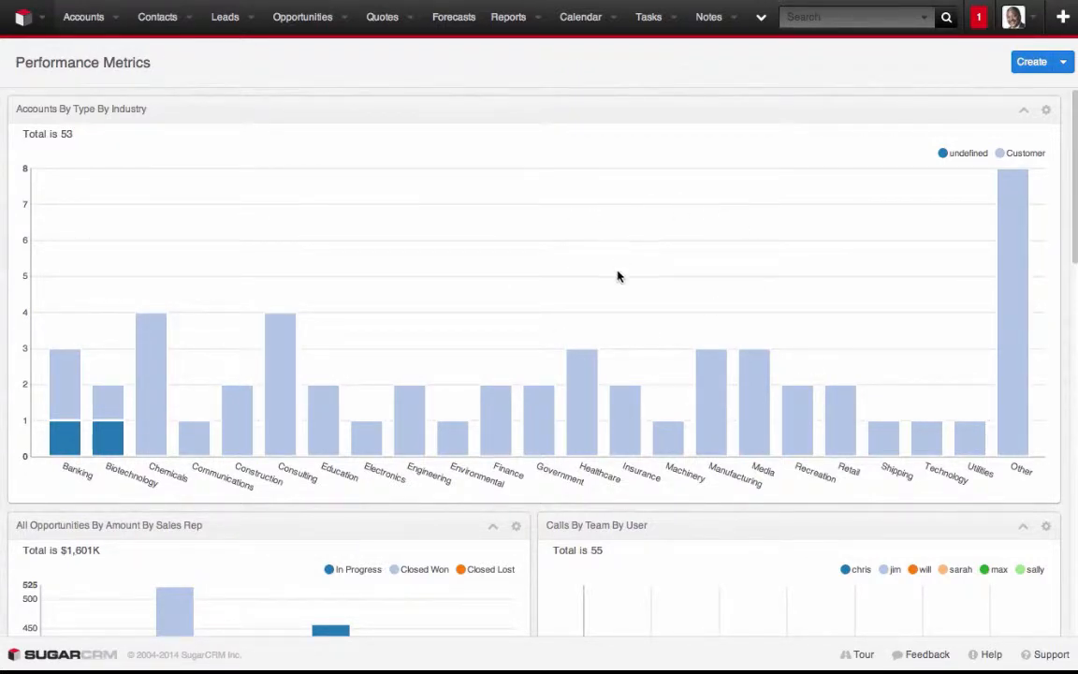
pyautogui.scroll(-5, 562, 284)
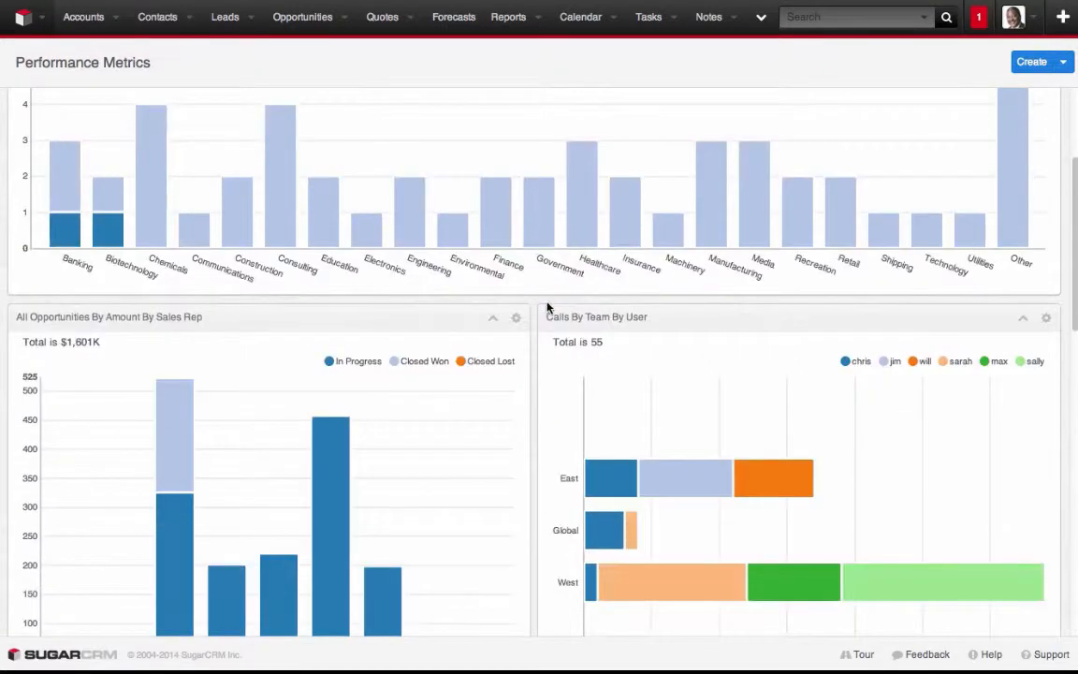
pyautogui.scroll(-2, 538, 326)
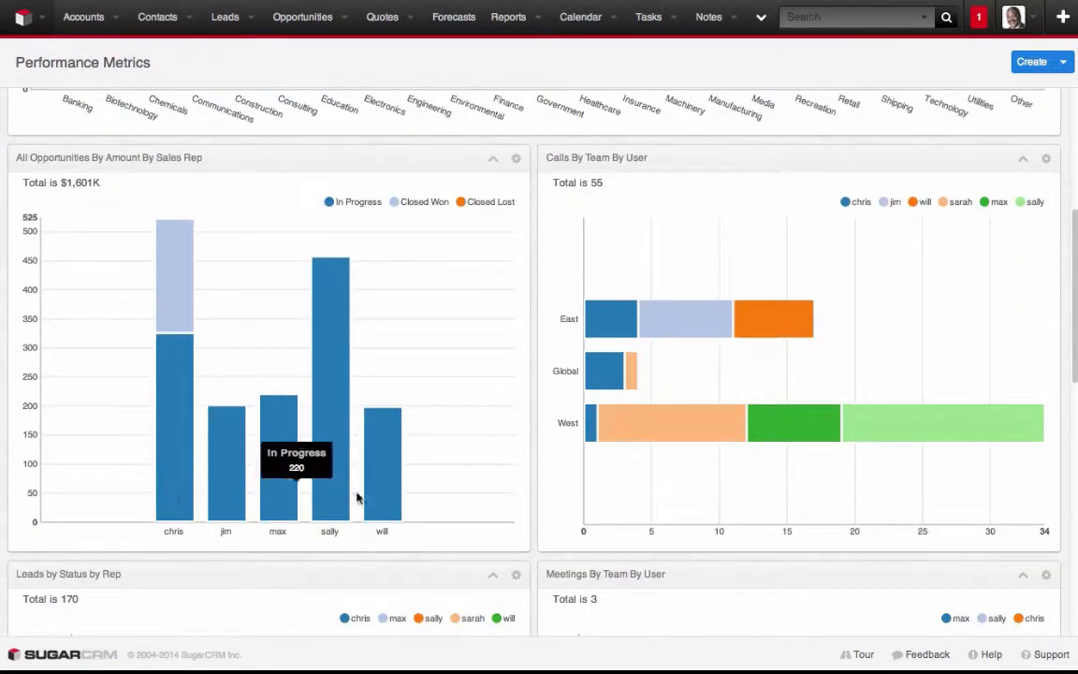
pyautogui.scroll(-5, 532, 384)
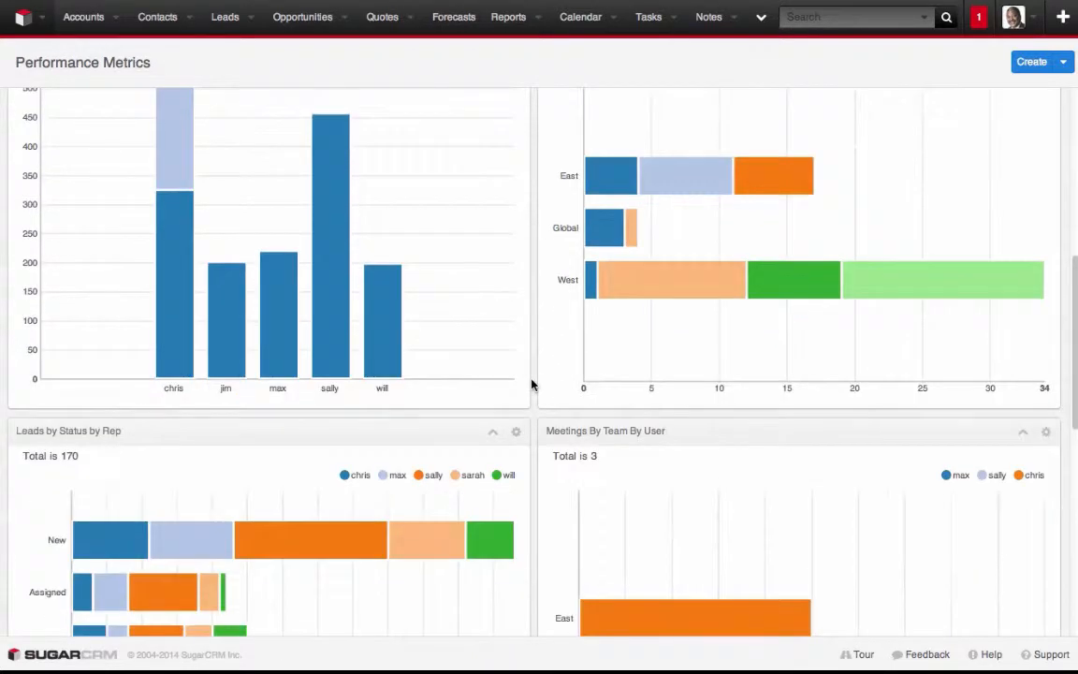
pyautogui.scroll(-2, 531, 384)
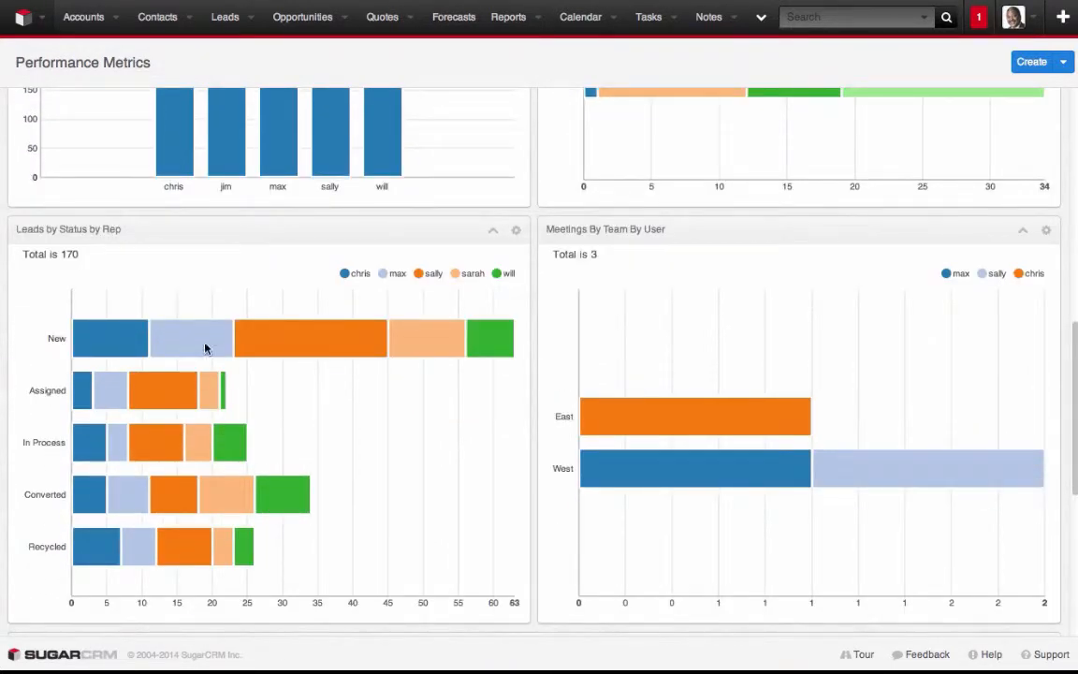
pyautogui.scroll(-8, 507, 400)
pyautogui.scroll(20, 517, 401)
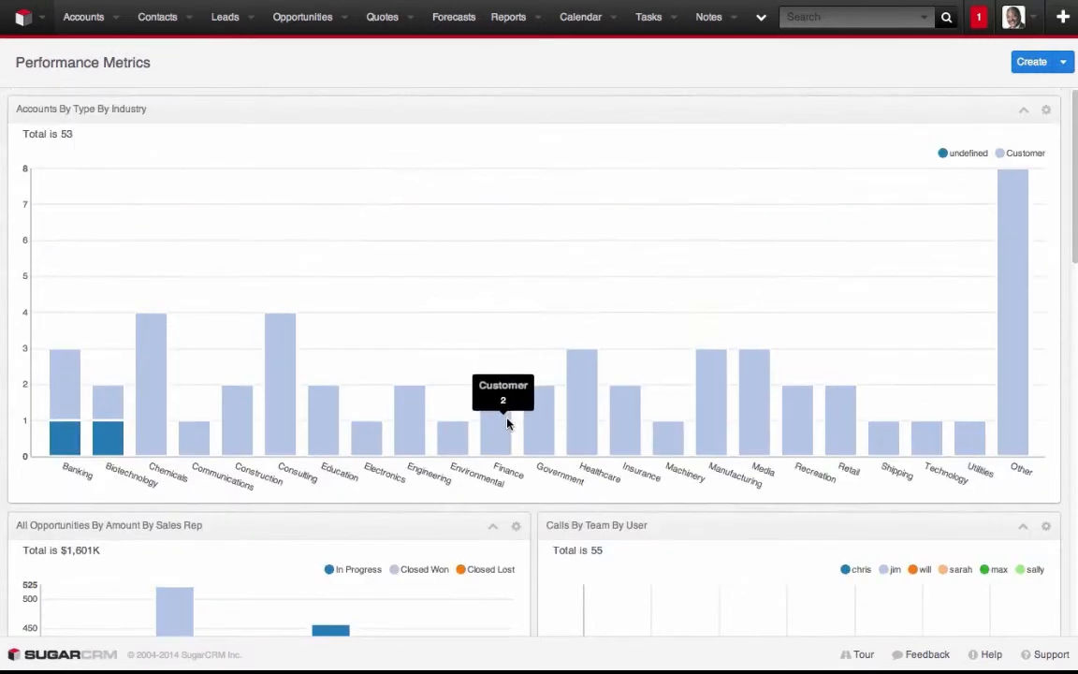
# Swap the Calls By Team By User dashlet with the full-width Accounts By Type By Industry dashlet on the dashboard.
pyautogui.moveTo(664, 519); pyautogui.dragTo(402, 262)
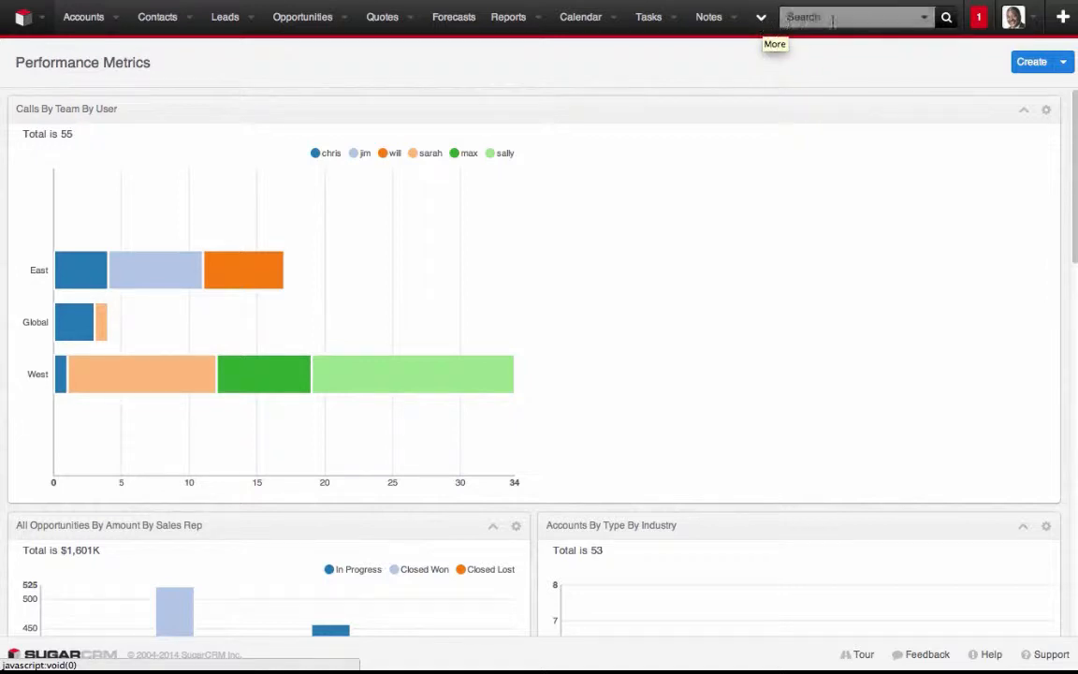
pyautogui.click(1019, 17)
pyautogui.click(999, 110)
# Switch the home page to the Operations dashboard.
pyautogui.click(40, 20)
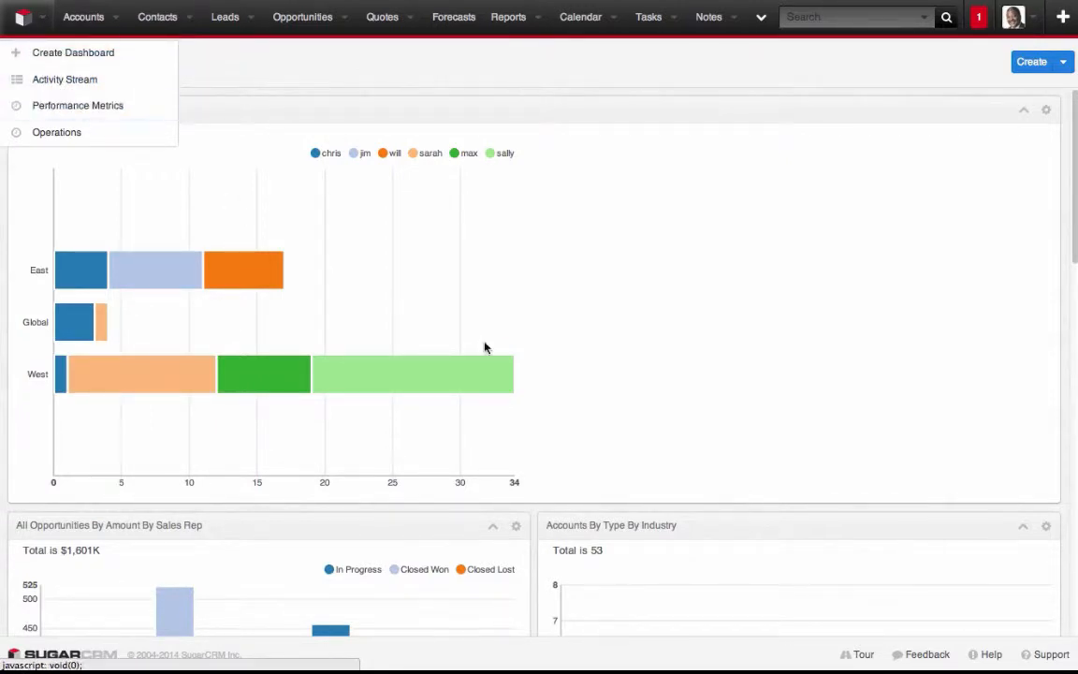
pyautogui.moveTo(340, 396)
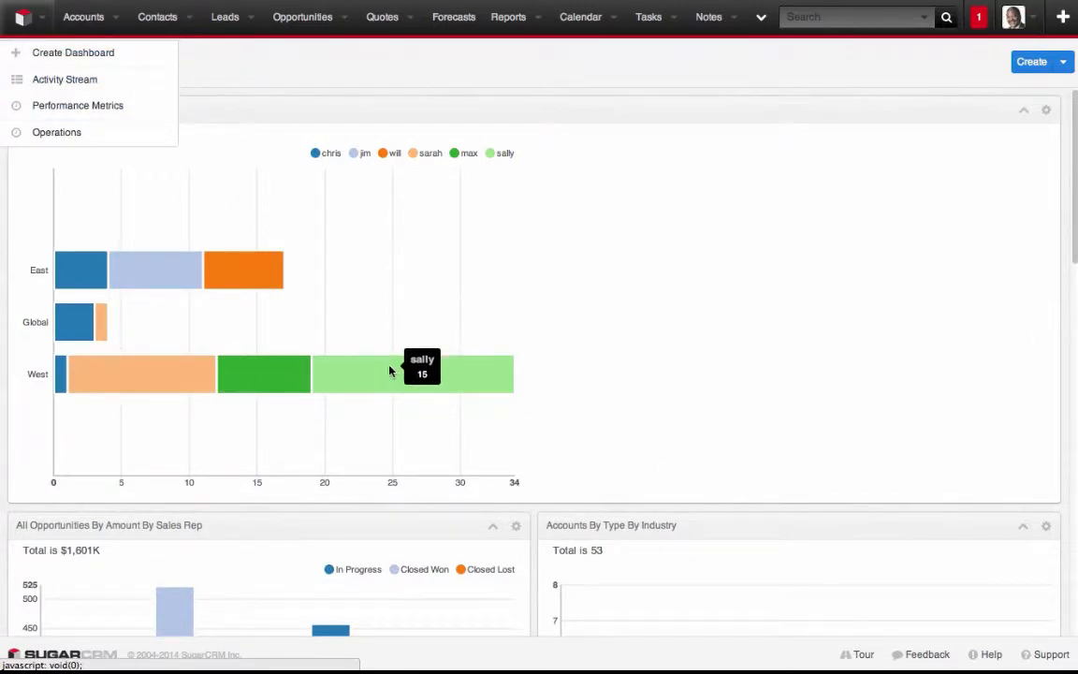
pyautogui.click(73, 133)
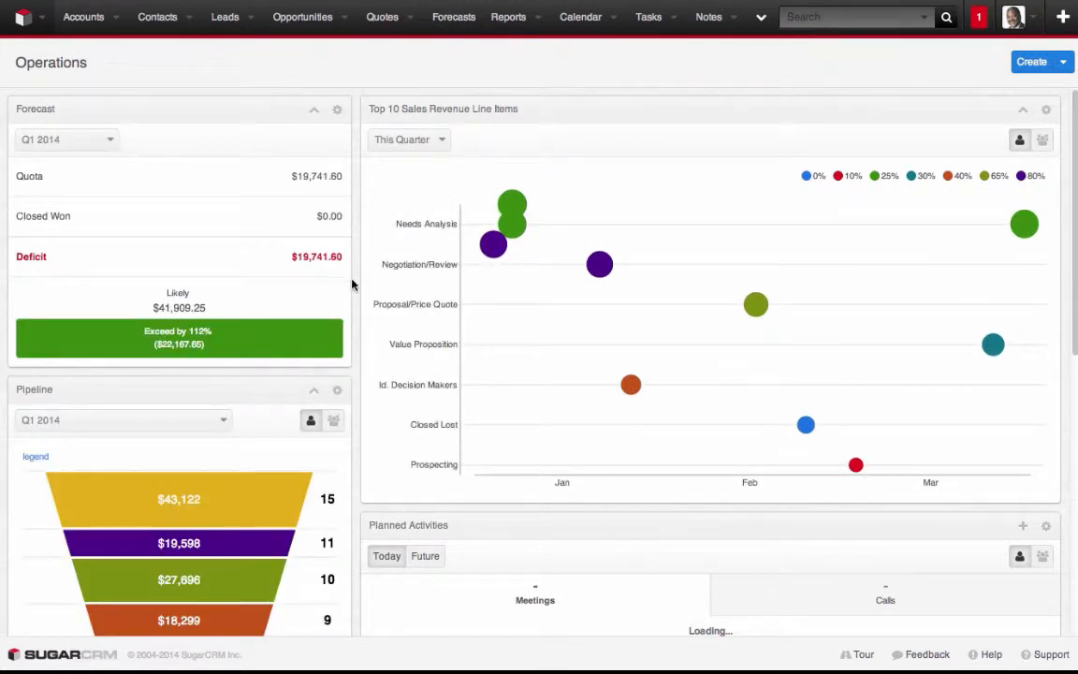
# Open the Activity Stream and start a new post by mentioning the user whose name matches "will".
pyautogui.click(41, 17)
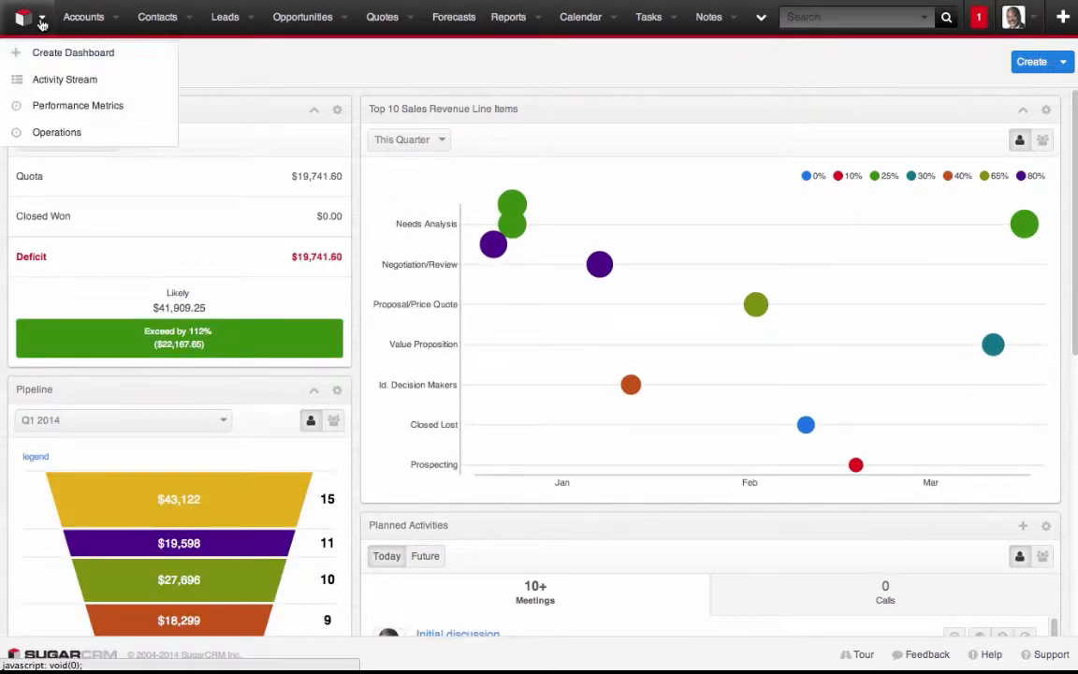
pyautogui.click(58, 80)
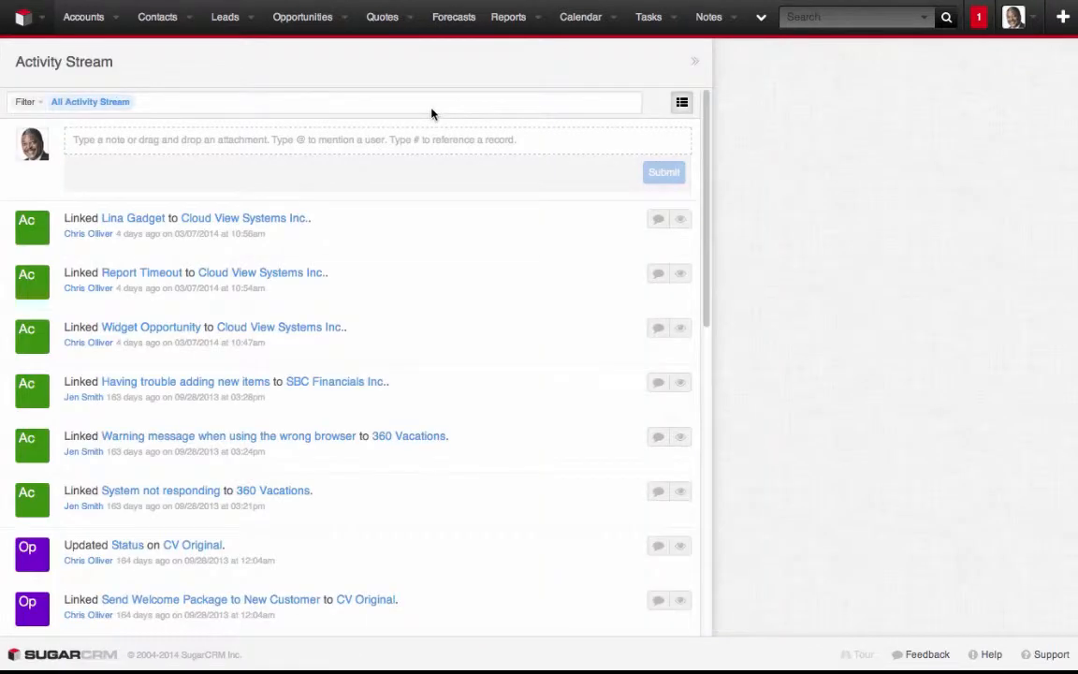
pyautogui.click(487, 139)
pyautogui.write('@will')
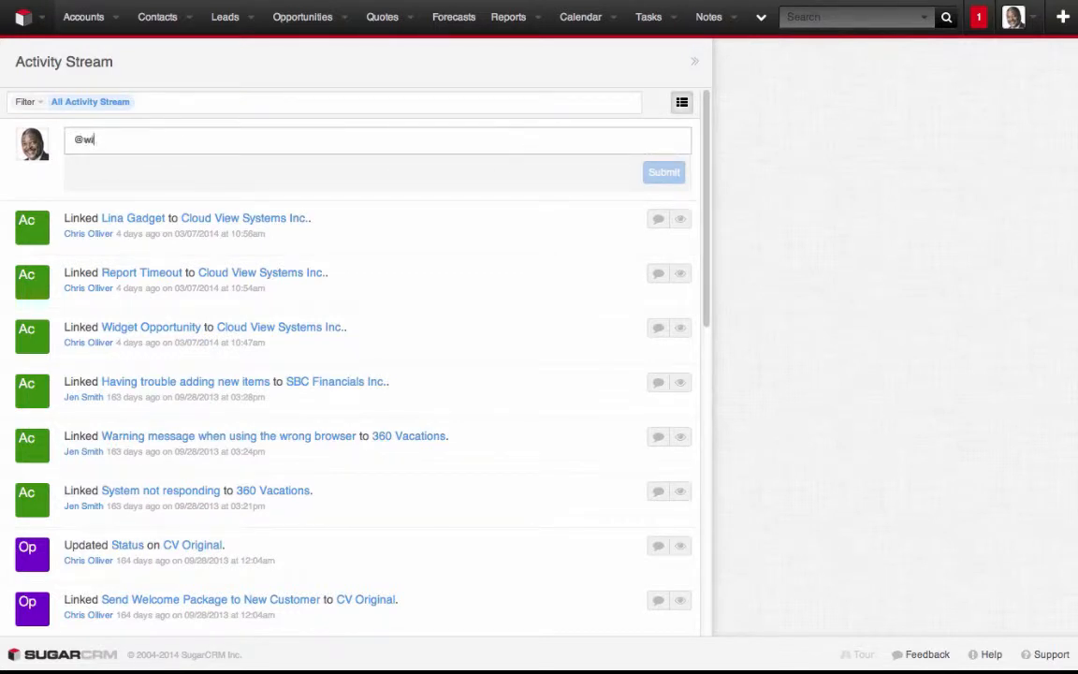
pyautogui.click(296, 171)
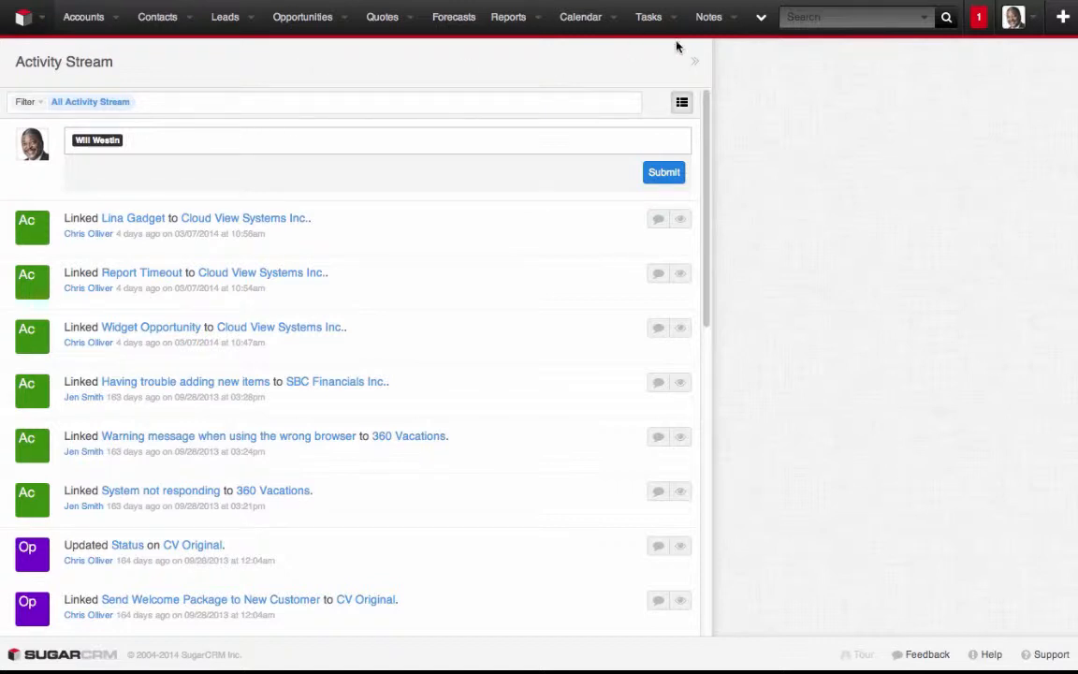
# View the Accounts list, then open the JJ Resources lead with status New from the Leads list.
pyautogui.click(79, 22)
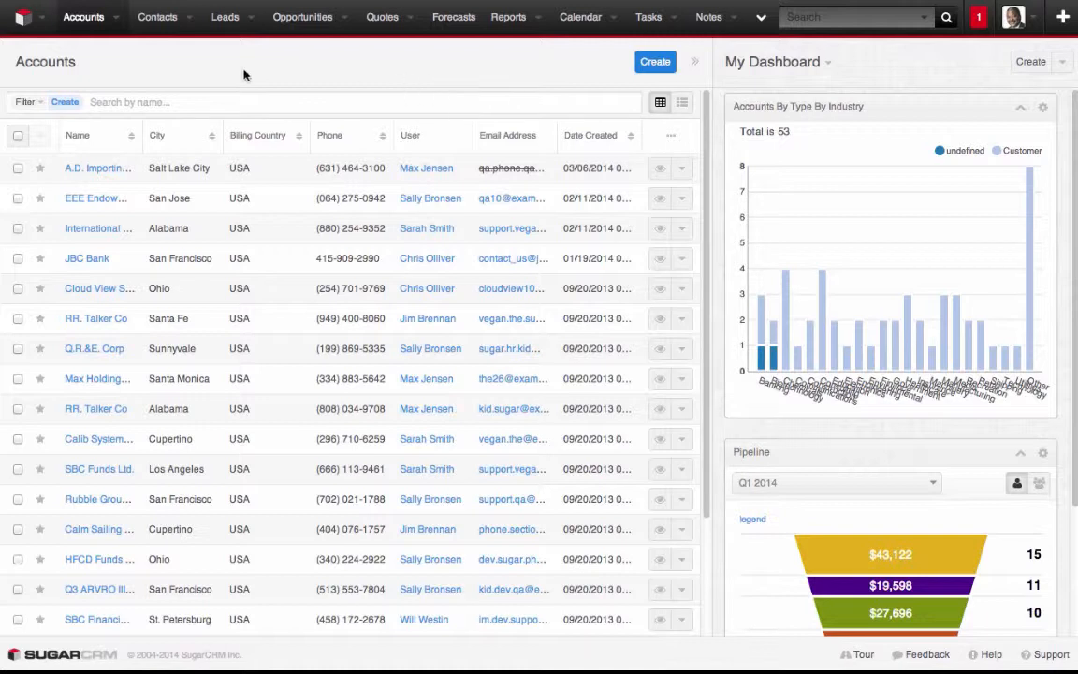
pyautogui.click(223, 21)
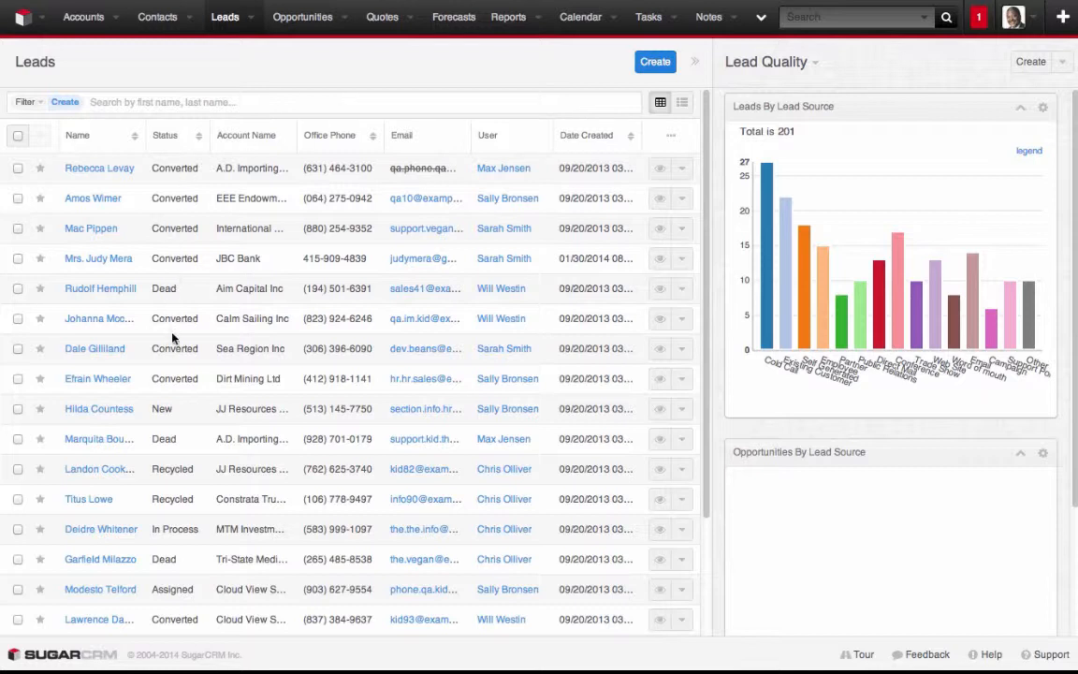
pyautogui.click(114, 412)
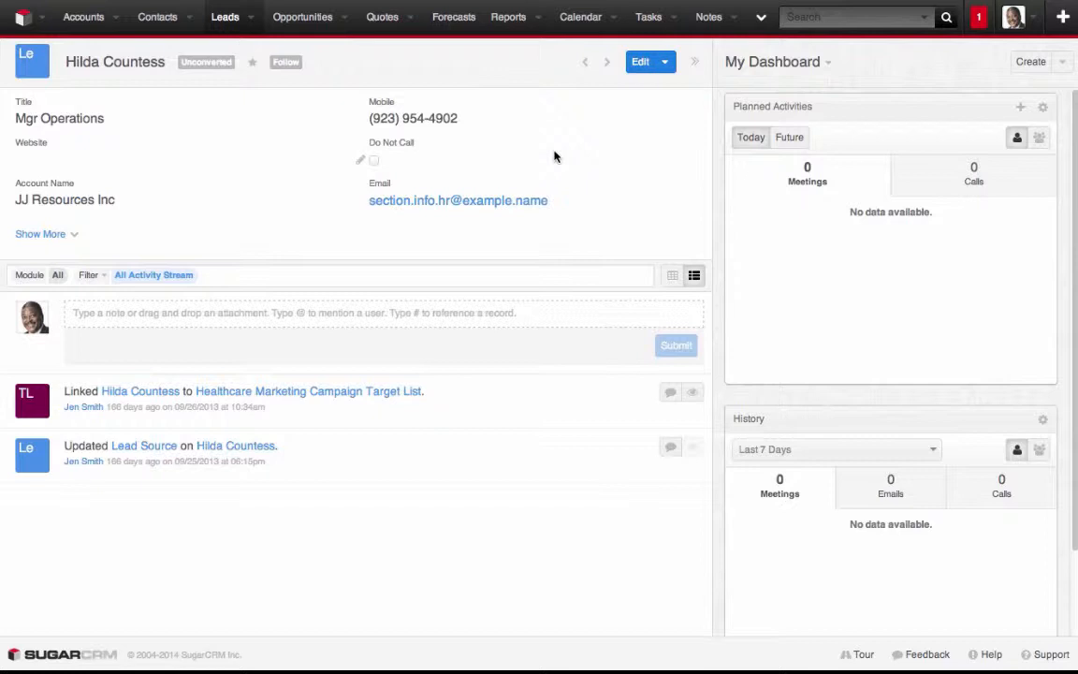
# Start converting the lead and associate its new contact and the new account JJ Resources Inc.
pyautogui.click(664, 64)
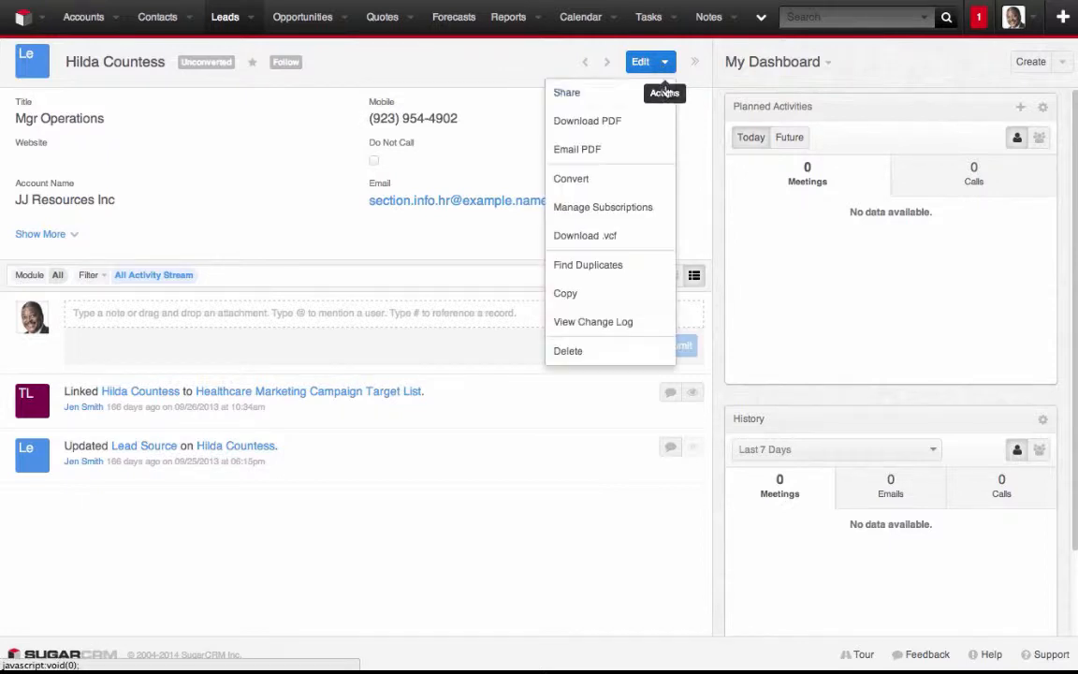
pyautogui.click(643, 188)
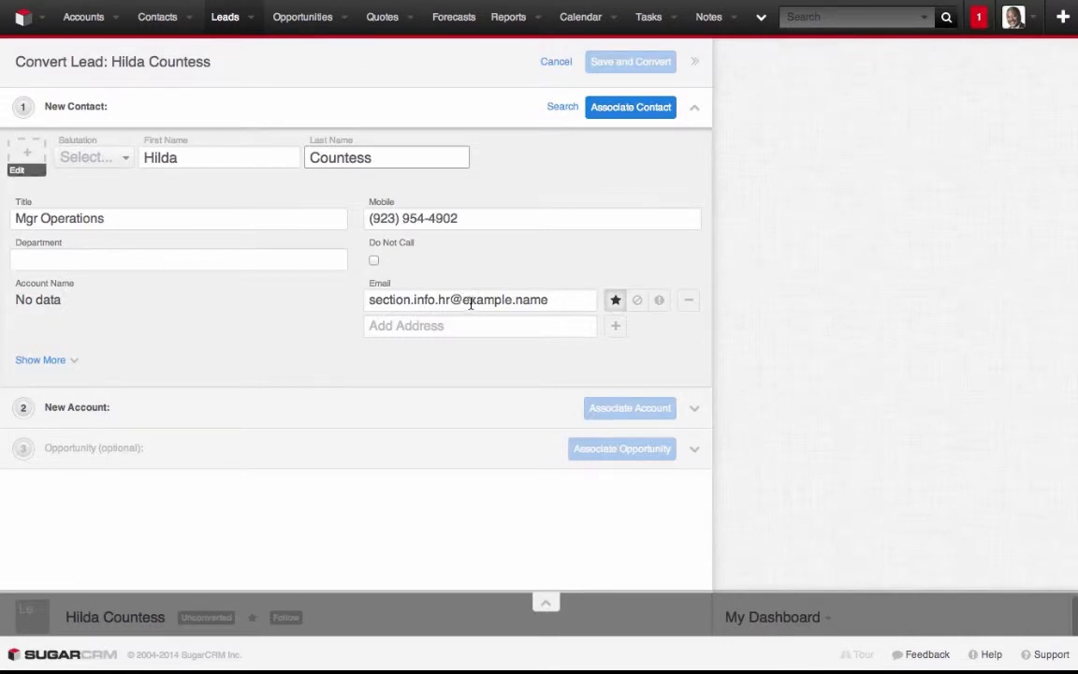
pyautogui.click(602, 108)
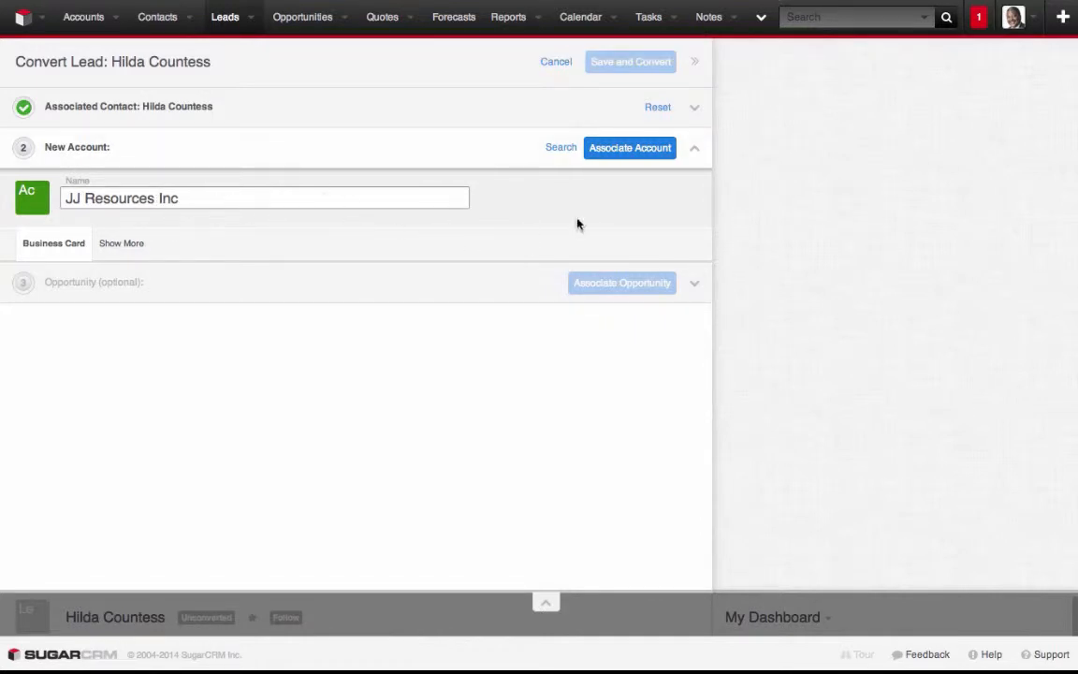
pyautogui.click(629, 150)
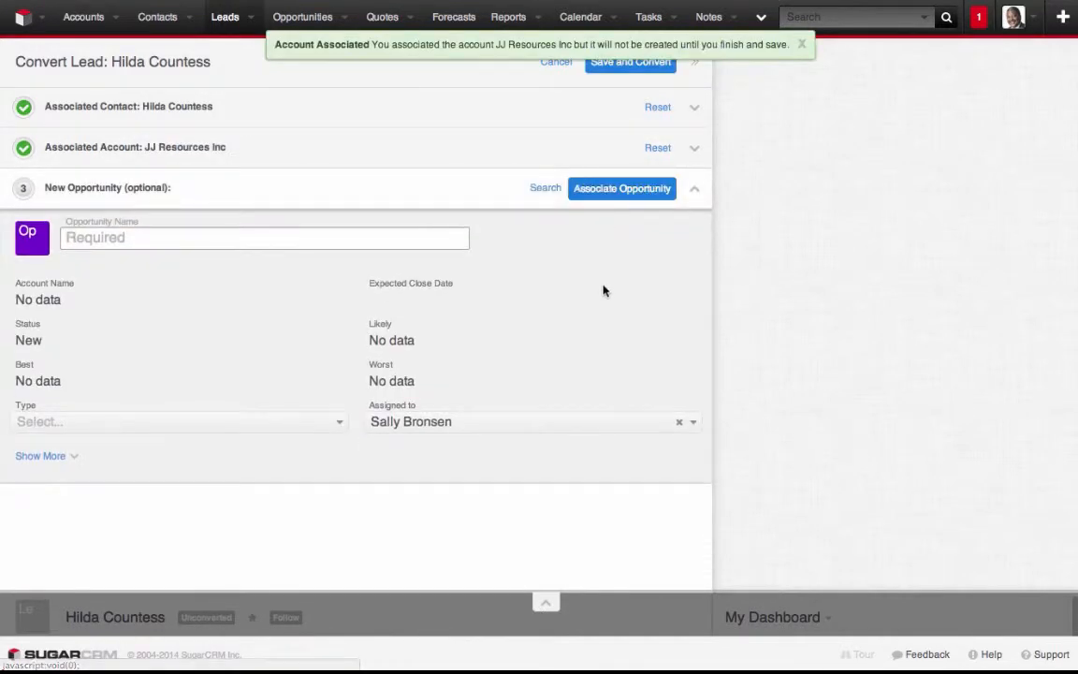
# Associate a new opportunity named "1000 Widgets - JJ Resources" and save the lead conversion.
pyautogui.click(395, 239)
pyautogui.write('100')
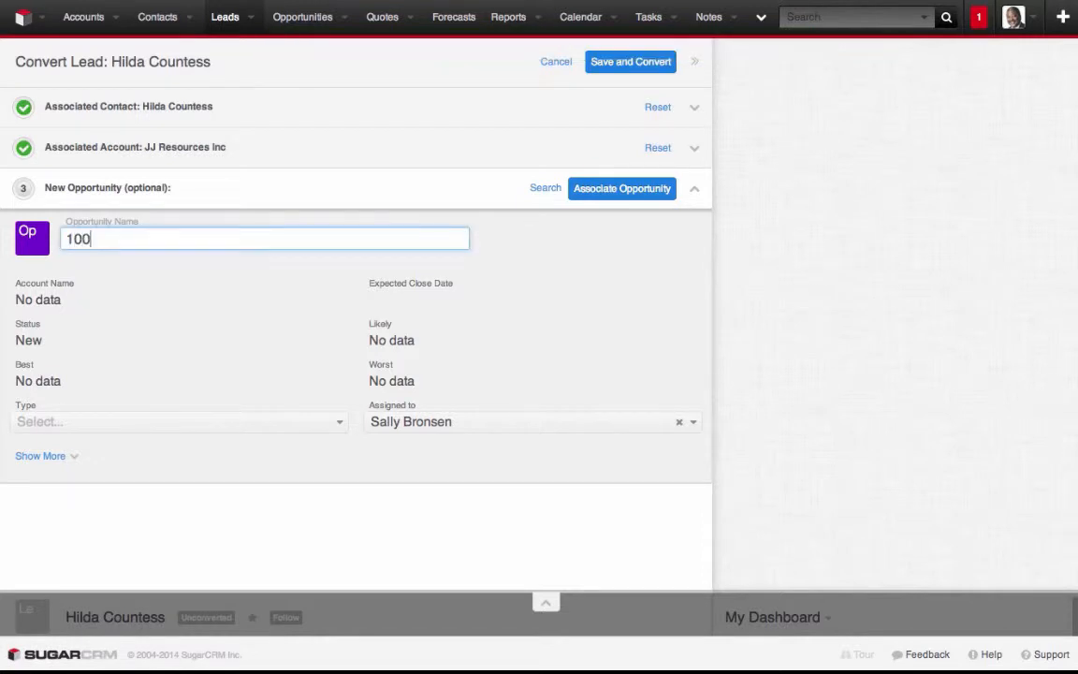
pyautogui.write('0 Widgets - JJ Resources')
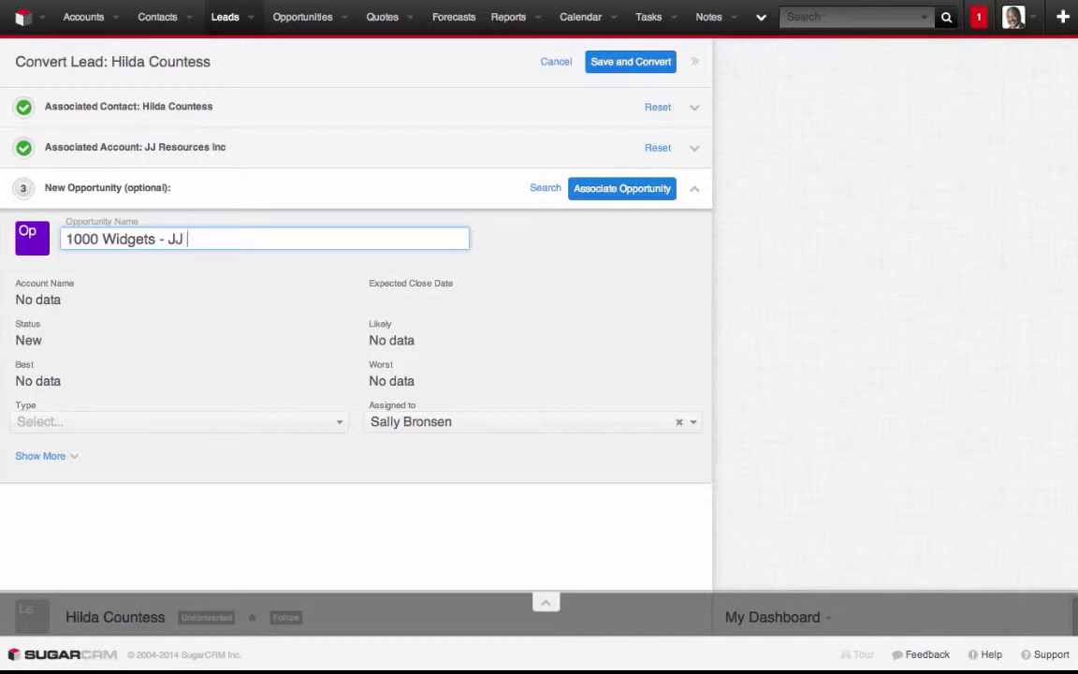
pyautogui.click(645, 190)
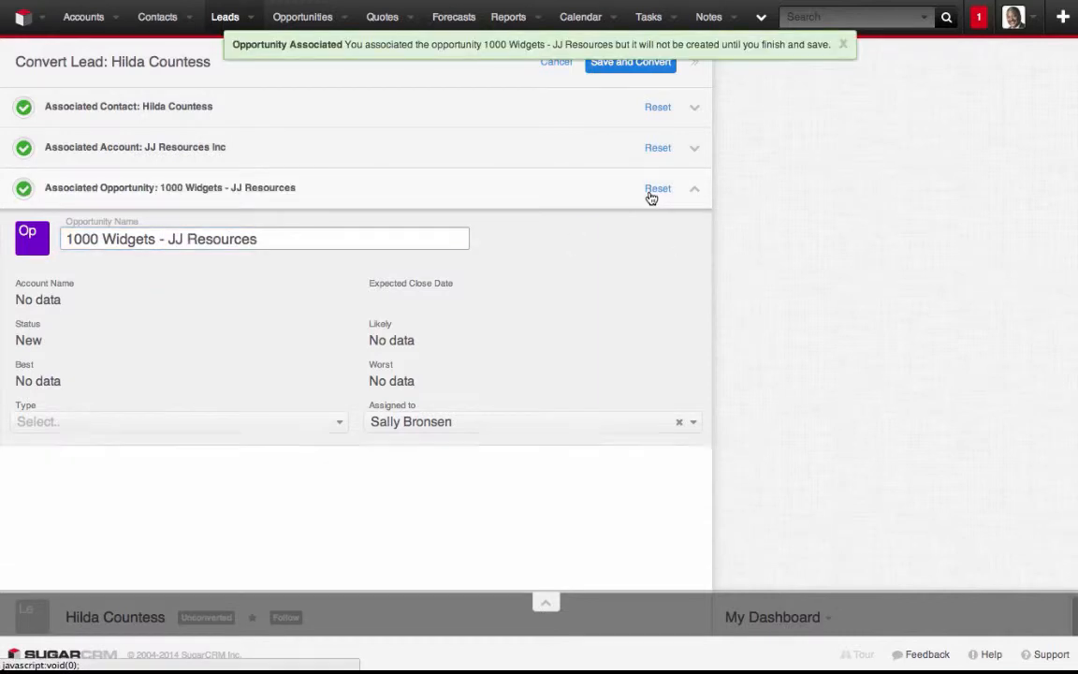
pyautogui.click(604, 63)
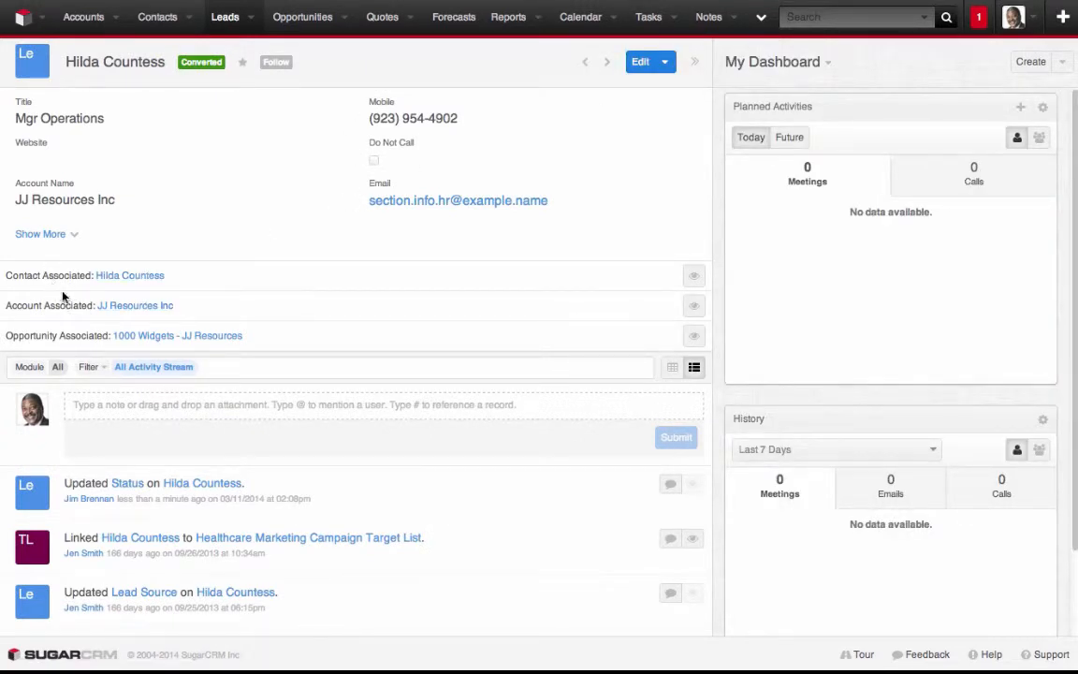
# Open the associated JJ Resources Inc account, show its related records, expand Calls and review the contacts, opportunities and leads.
pyautogui.click(108, 306)
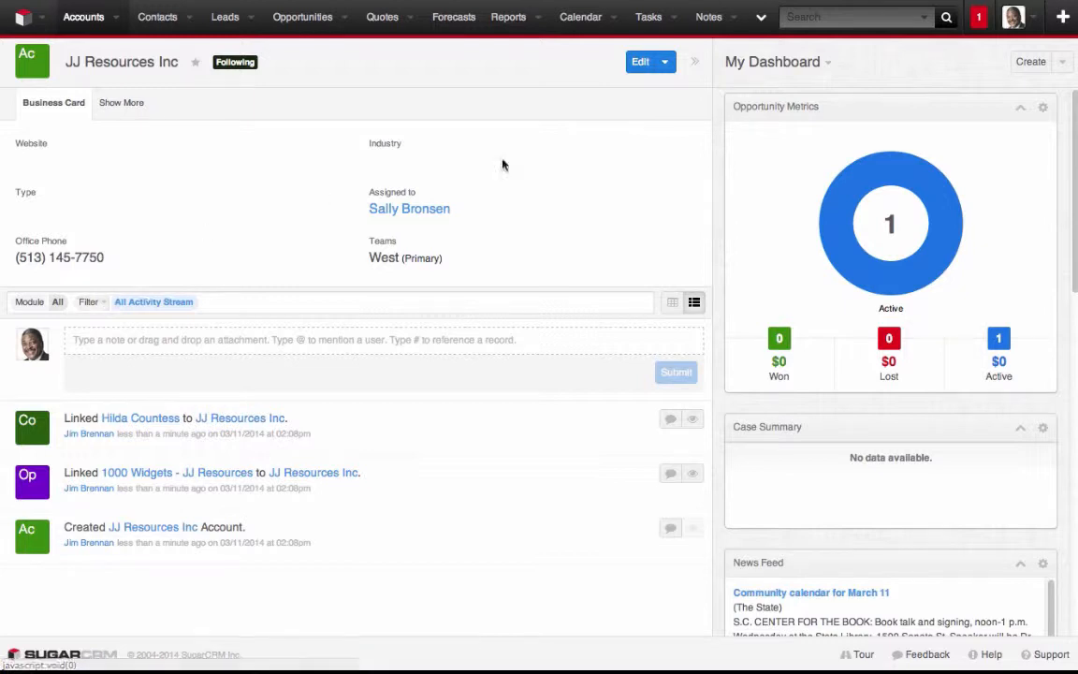
pyautogui.click(672, 305)
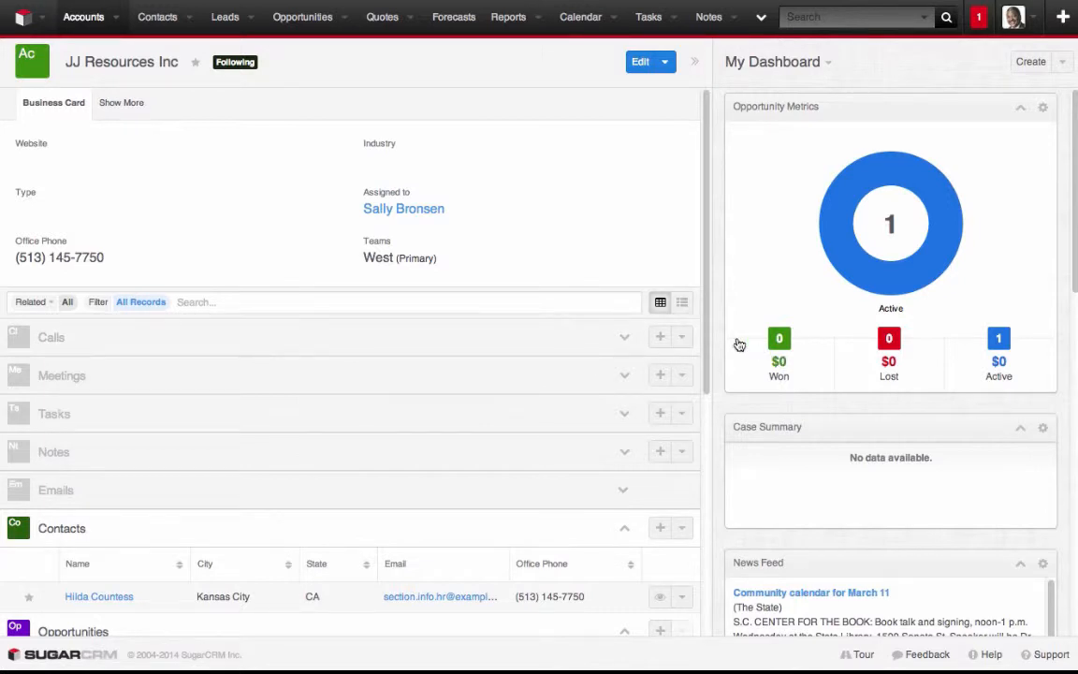
pyautogui.click(623, 335)
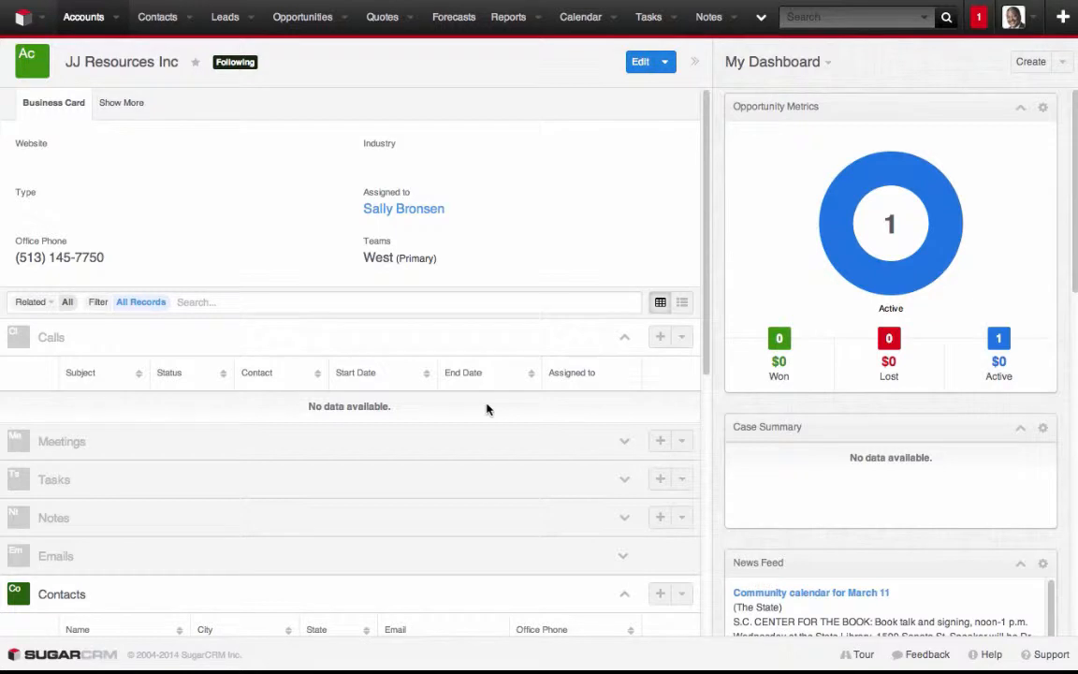
pyautogui.scroll(-3, 486, 407)
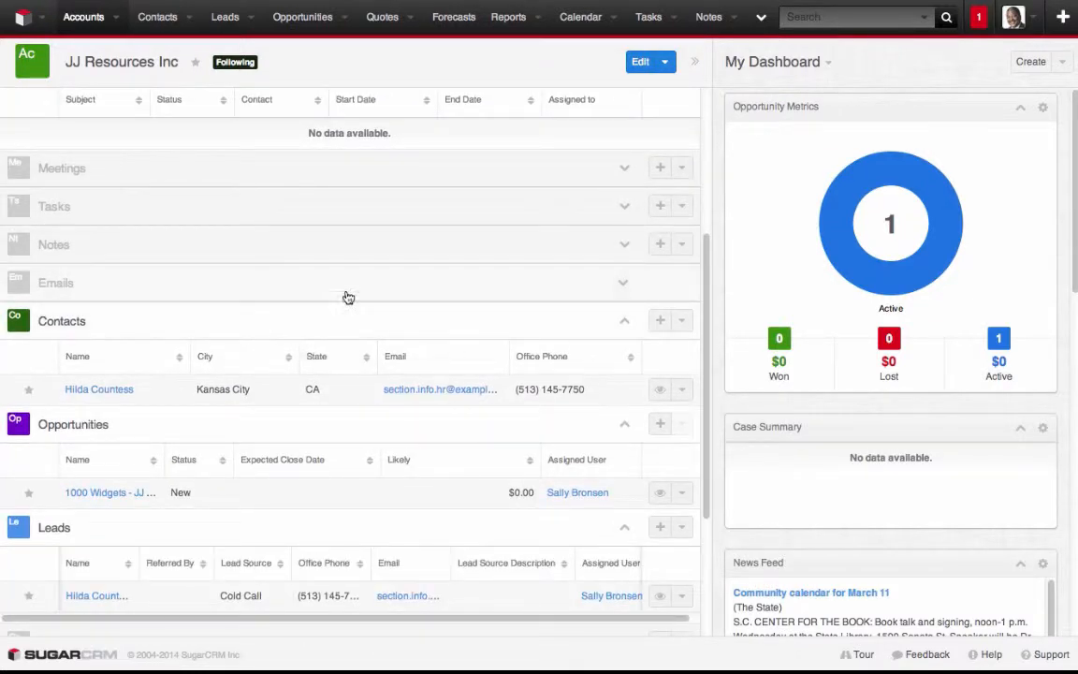
pyautogui.scroll(2, 447, 334)
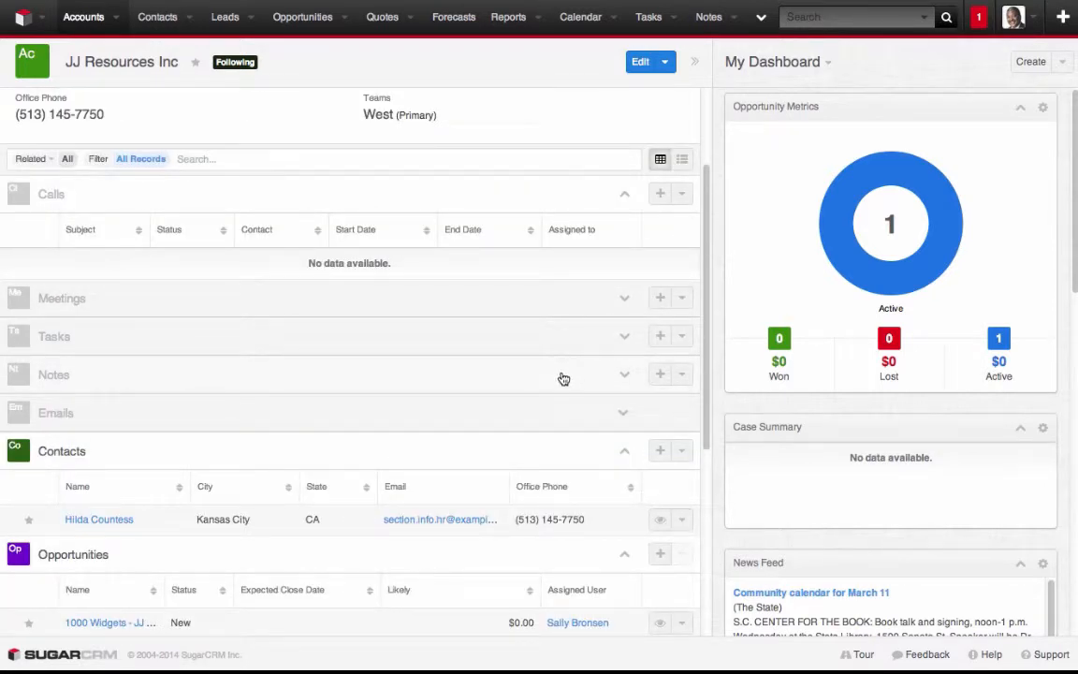
pyautogui.scroll(2, 560, 380)
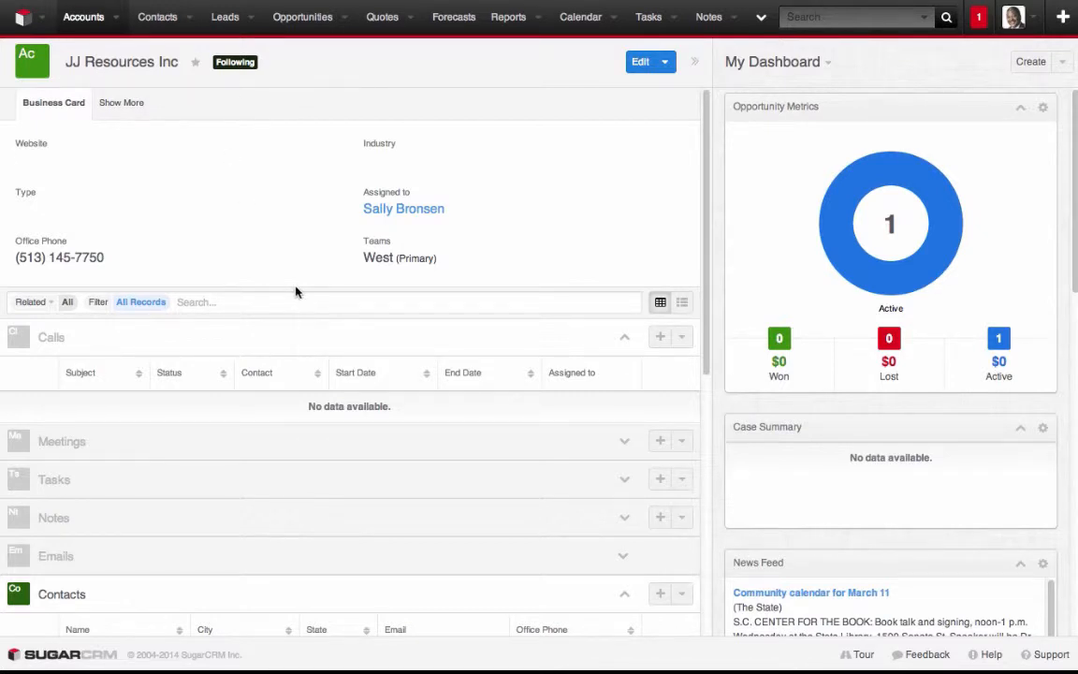
# Review the JJ Resources Inc account's related record lists from Calls down to Campaign Log, returning to its business card.
pyautogui.scroll(-3, 296, 300)
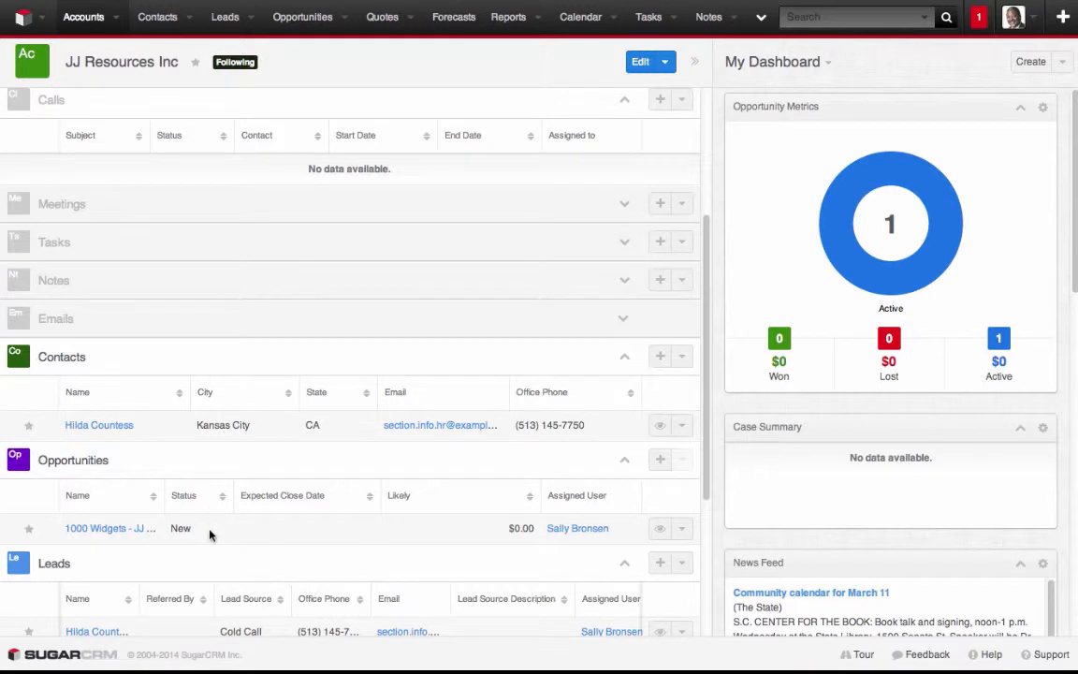
pyautogui.scroll(-3, 211, 474)
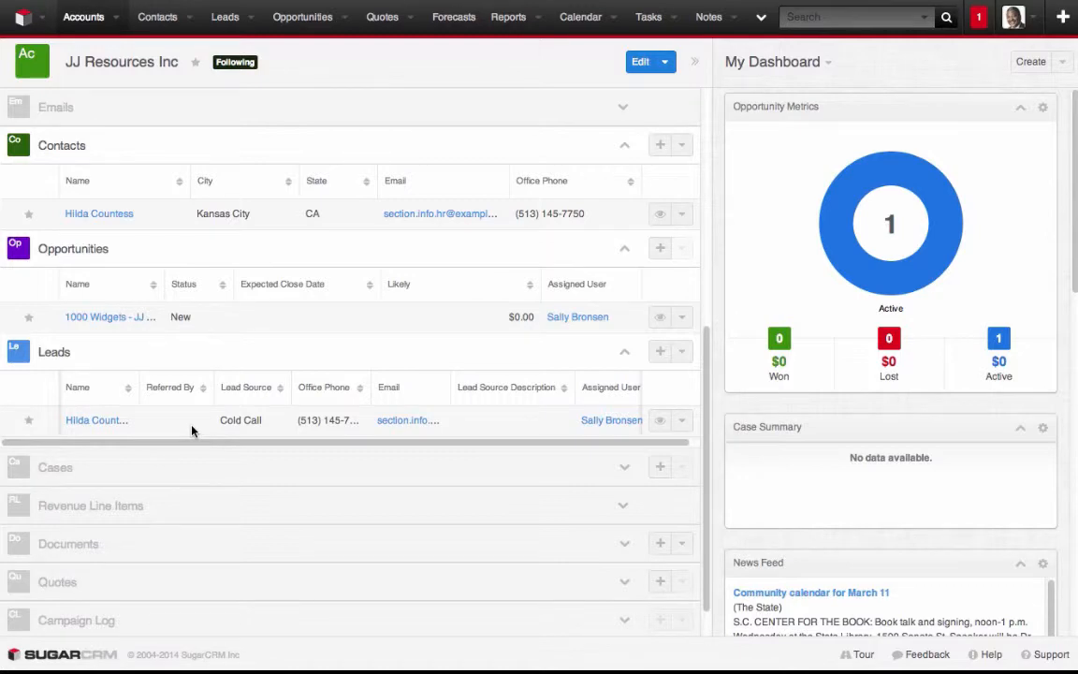
pyautogui.scroll(6, 488, 337)
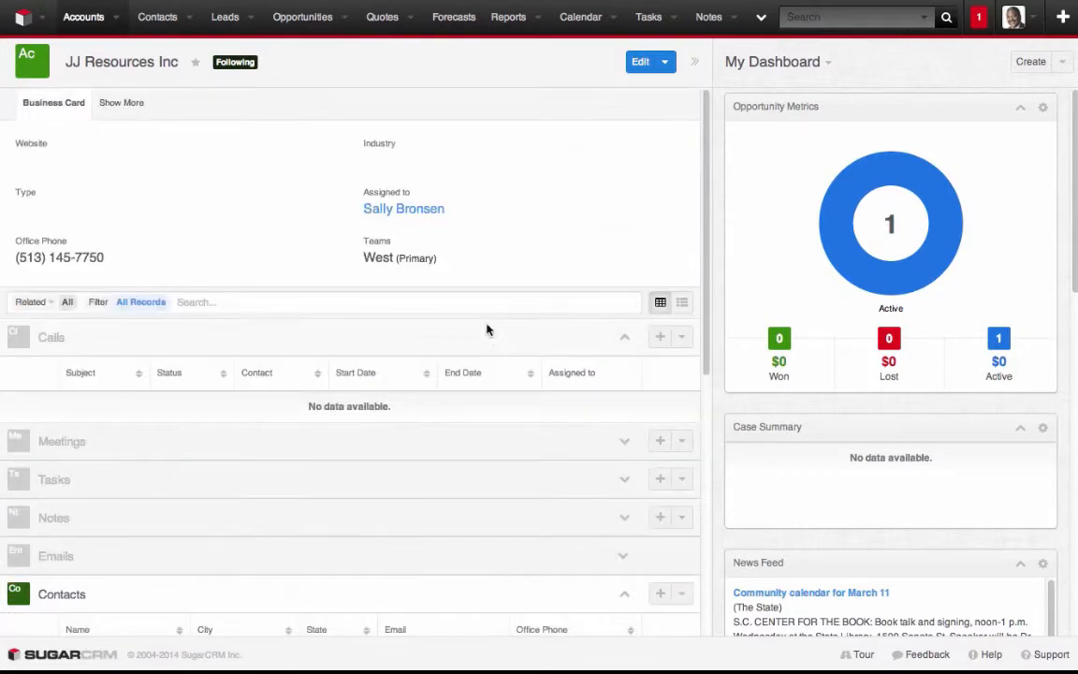
pyautogui.moveTo(920, 198)
# Go to the Contacts module, start a new contact and enter the contact's first and last name.
pyautogui.click(178, 17)
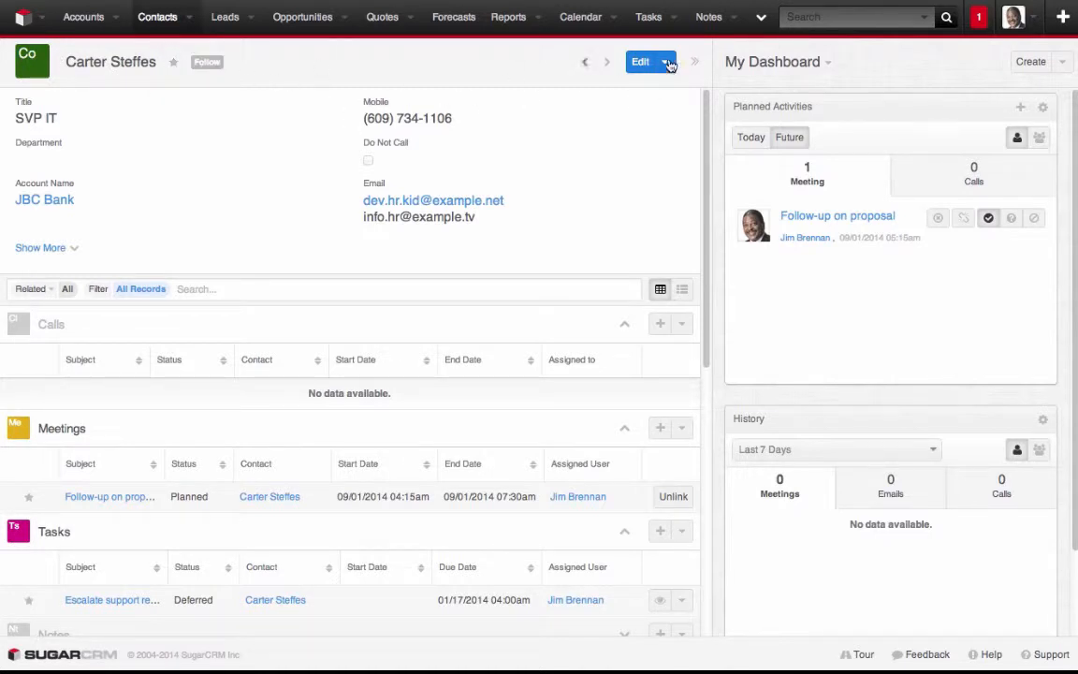
pyautogui.click(191, 21)
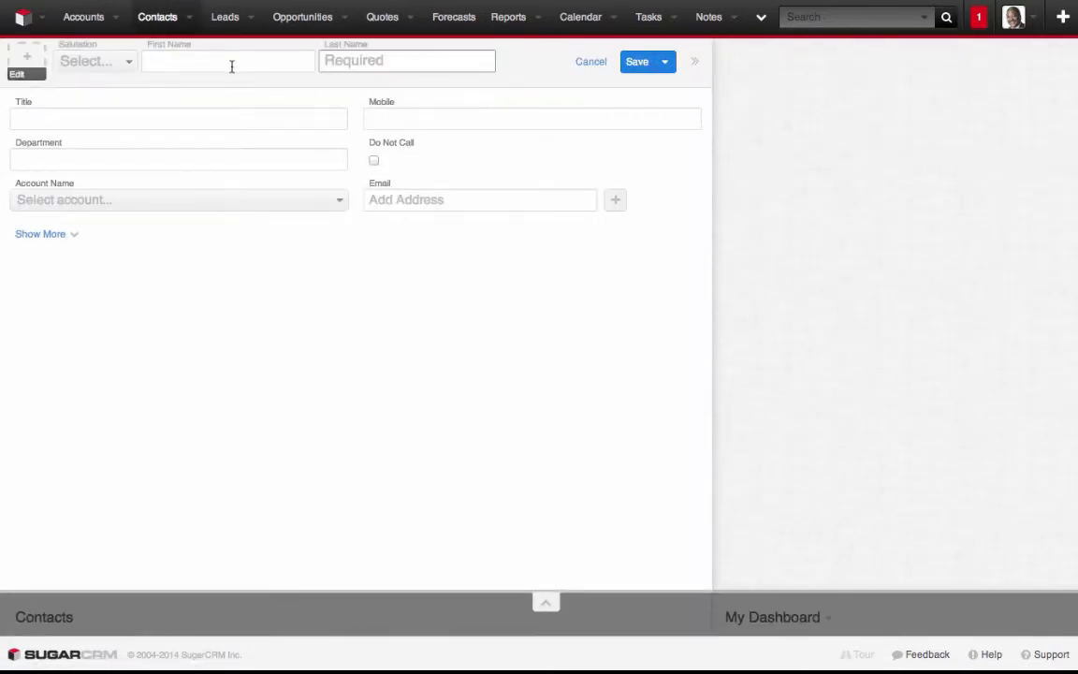
pyautogui.click(199, 59)
pyautogui.write('Joh')
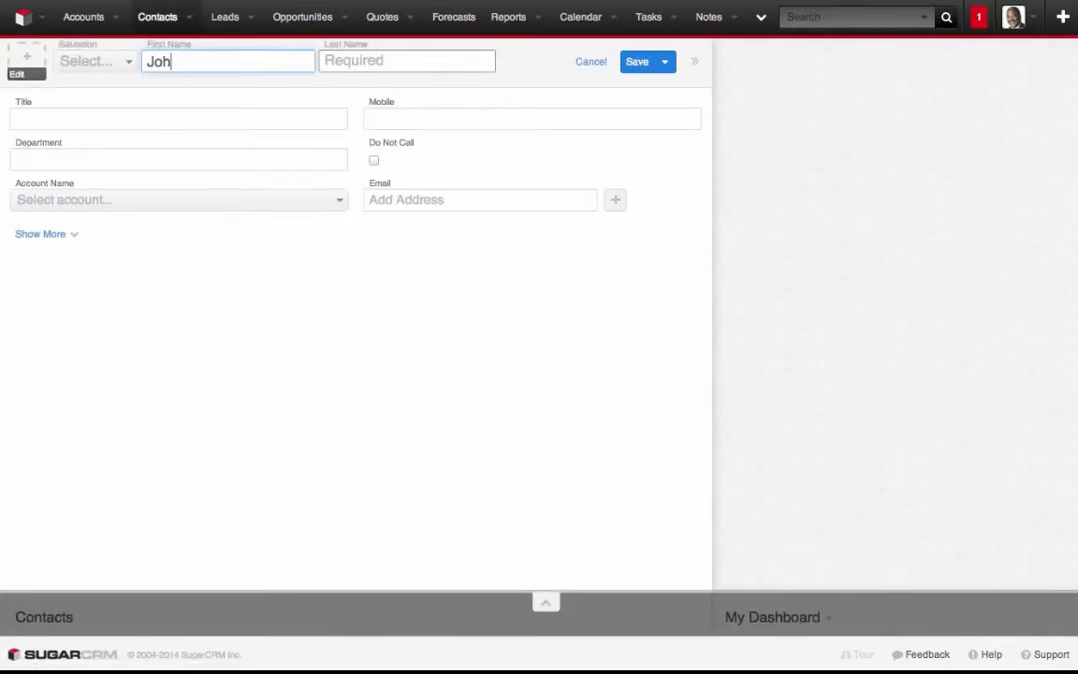
pyautogui.write('n')
pyautogui.press('Tab')
pyautogui.write('Smith')
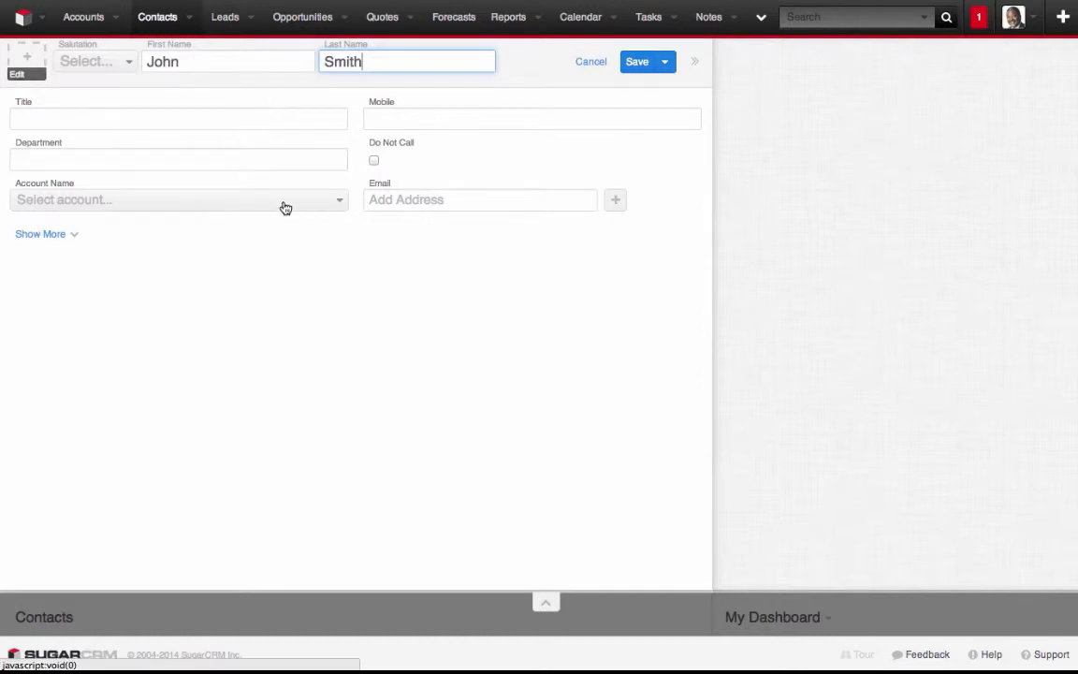
# Link the contact to the account EEE Endowments 2 LTD, accept its address and phone values, and save the contact.
pyautogui.click(328, 208)
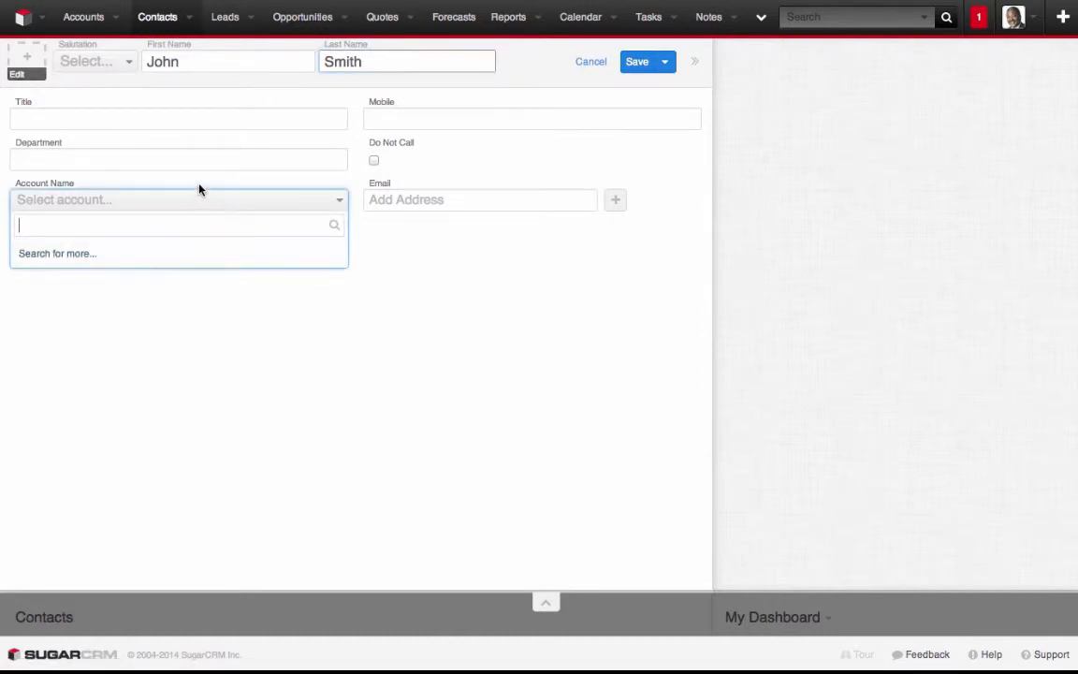
pyautogui.click(120, 256)
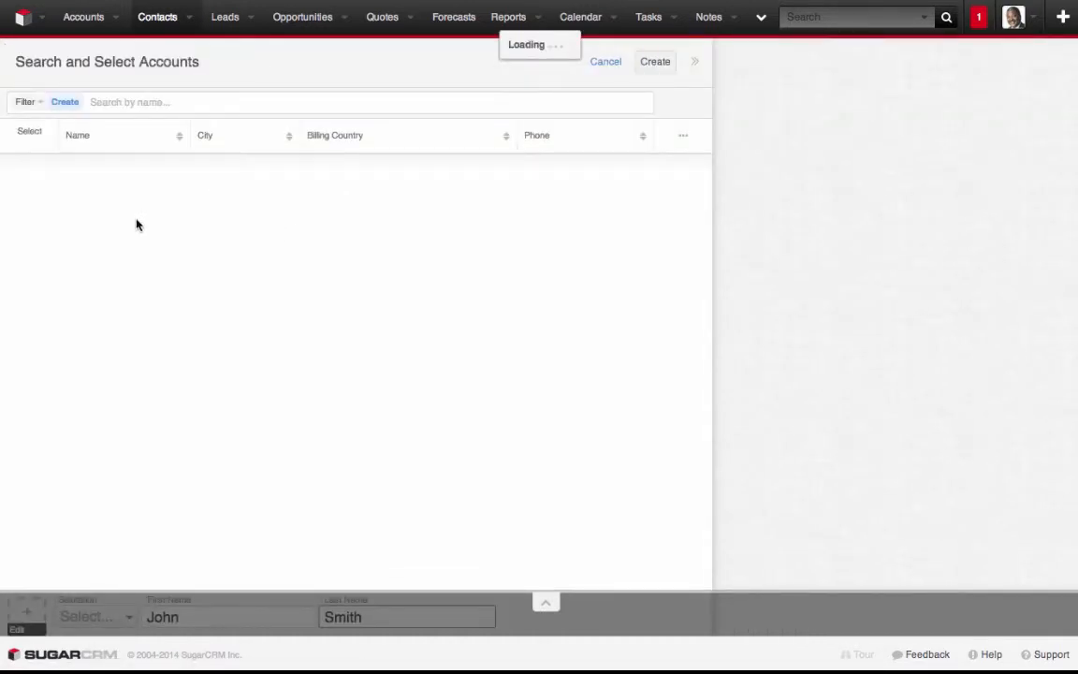
pyautogui.click(27, 229)
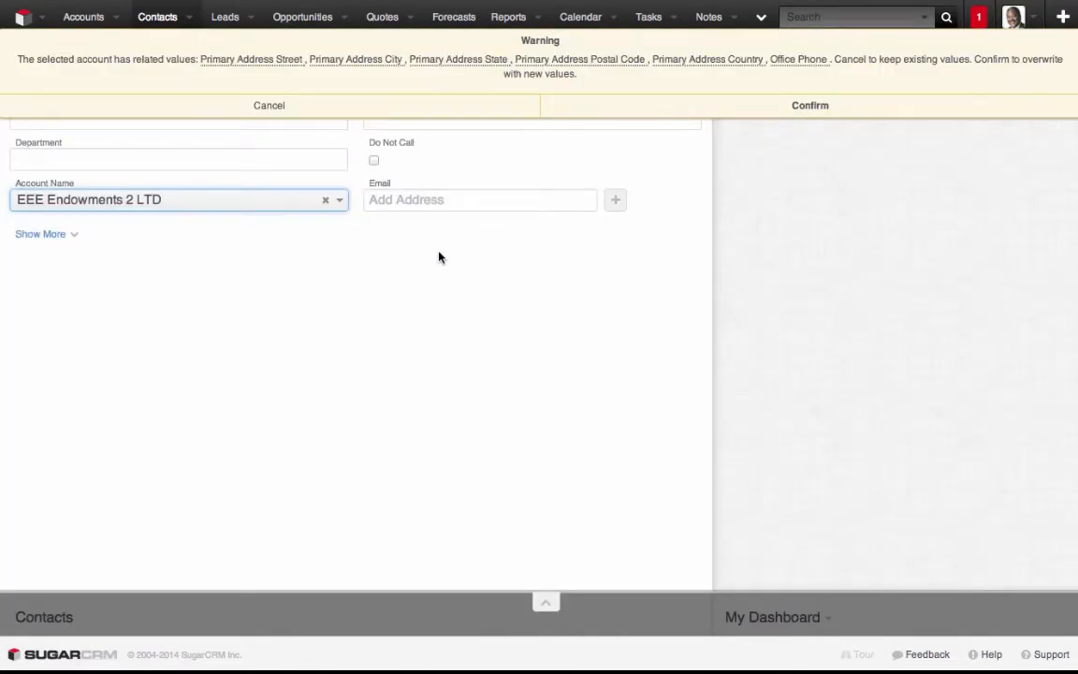
pyautogui.click(734, 108)
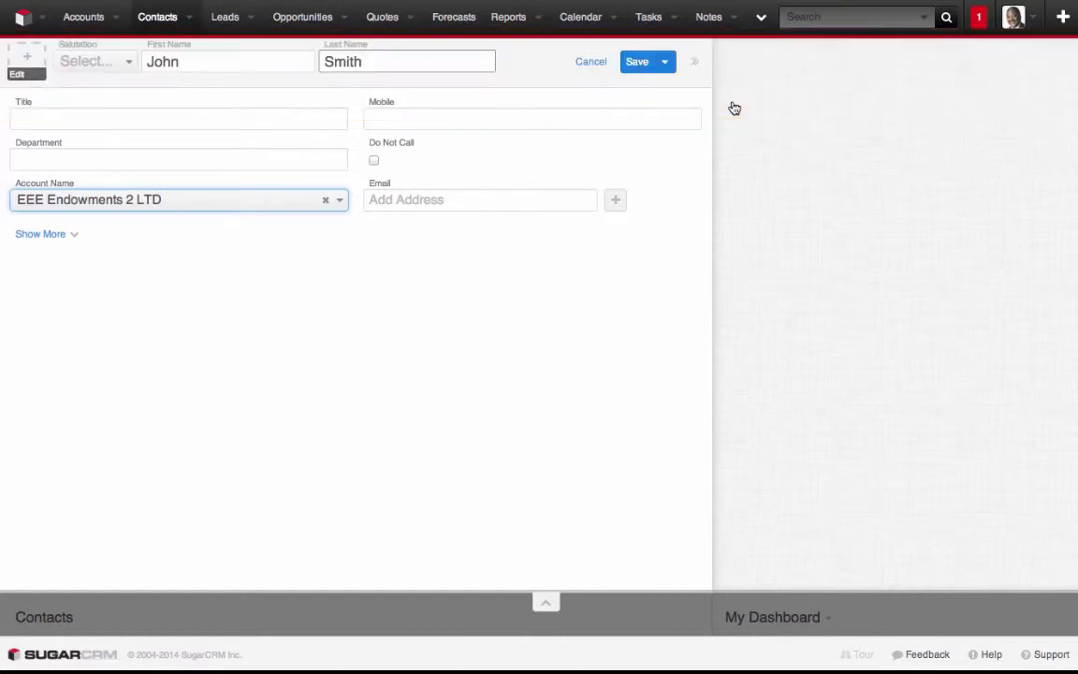
pyautogui.click(56, 235)
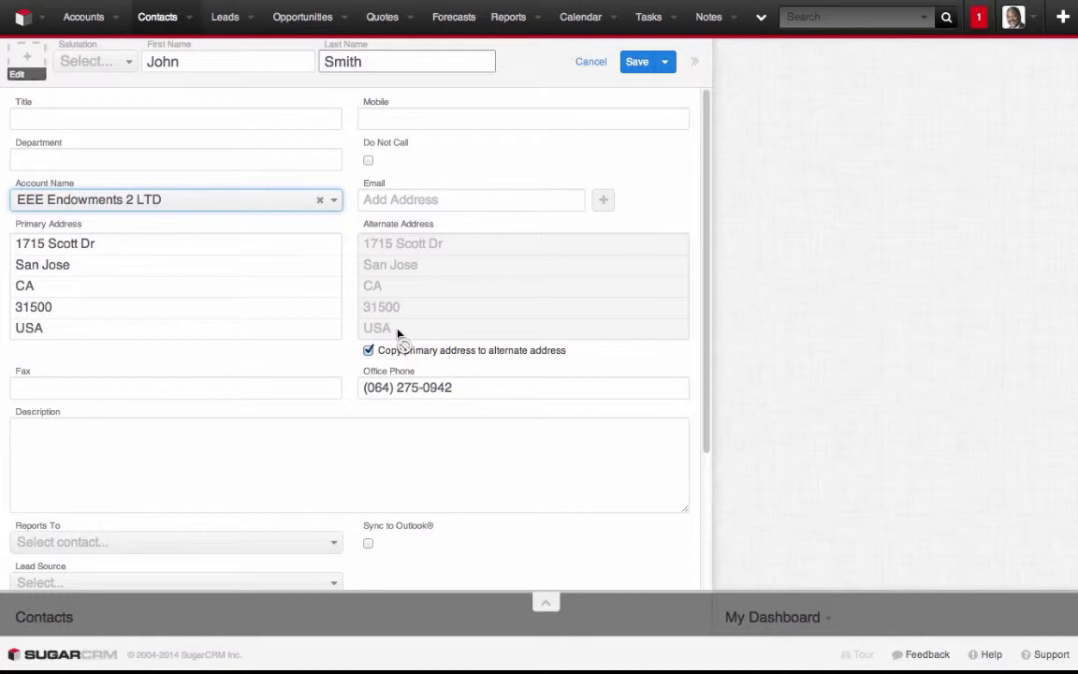
pyautogui.click(636, 61)
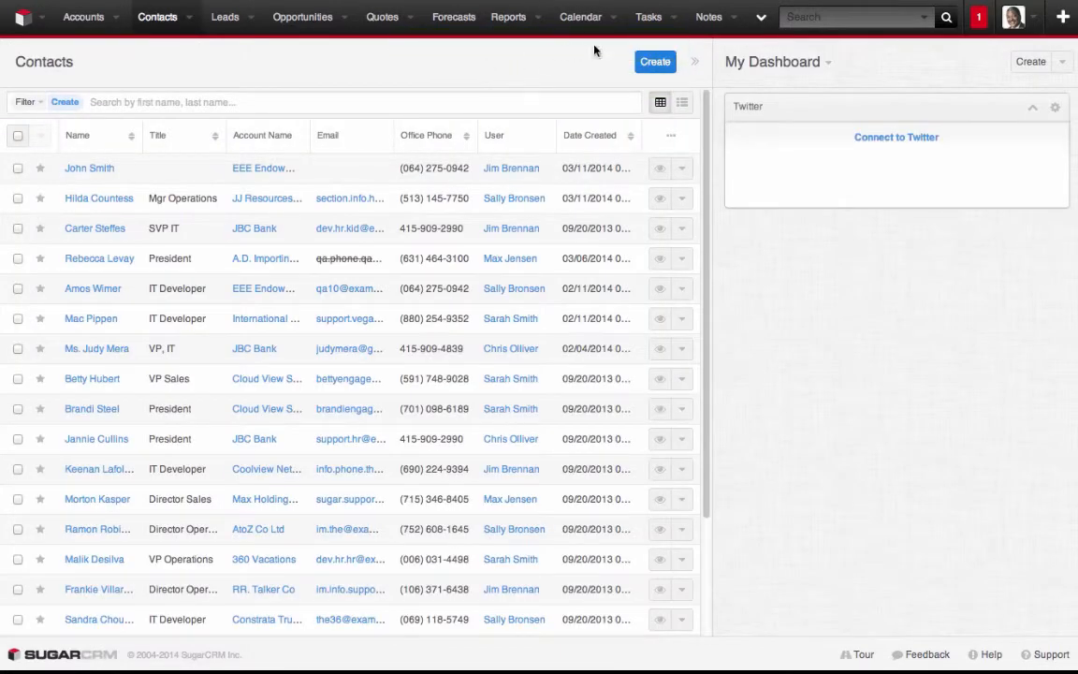
# Open a blank new-lead form through quick create, and cancel it.
pyautogui.click(1064, 17)
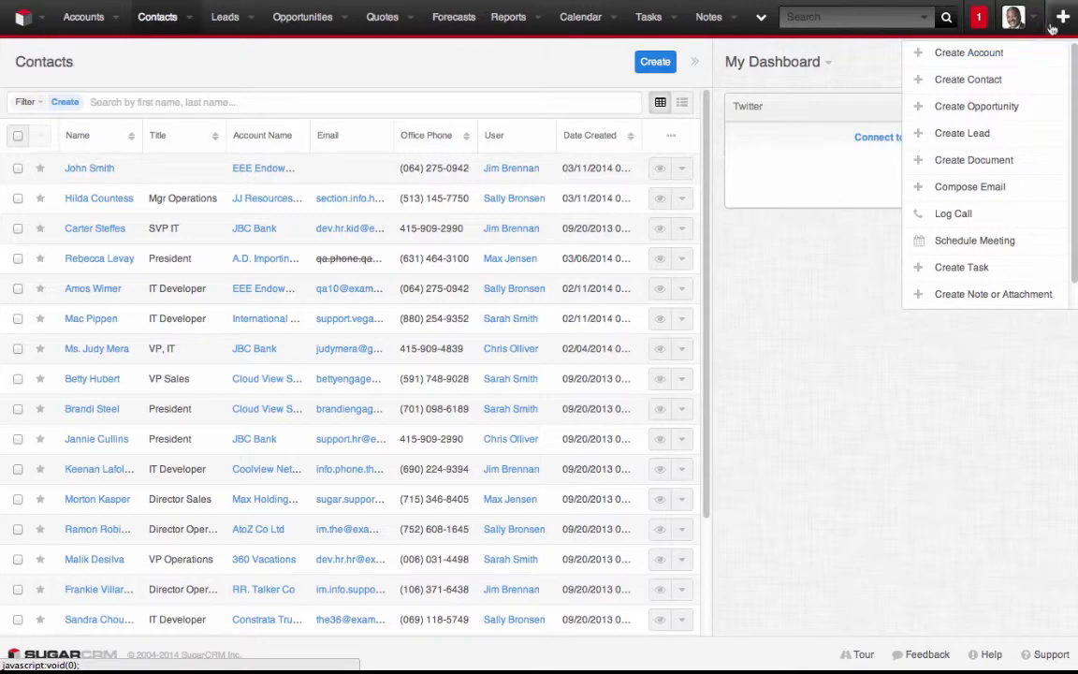
pyautogui.click(935, 136)
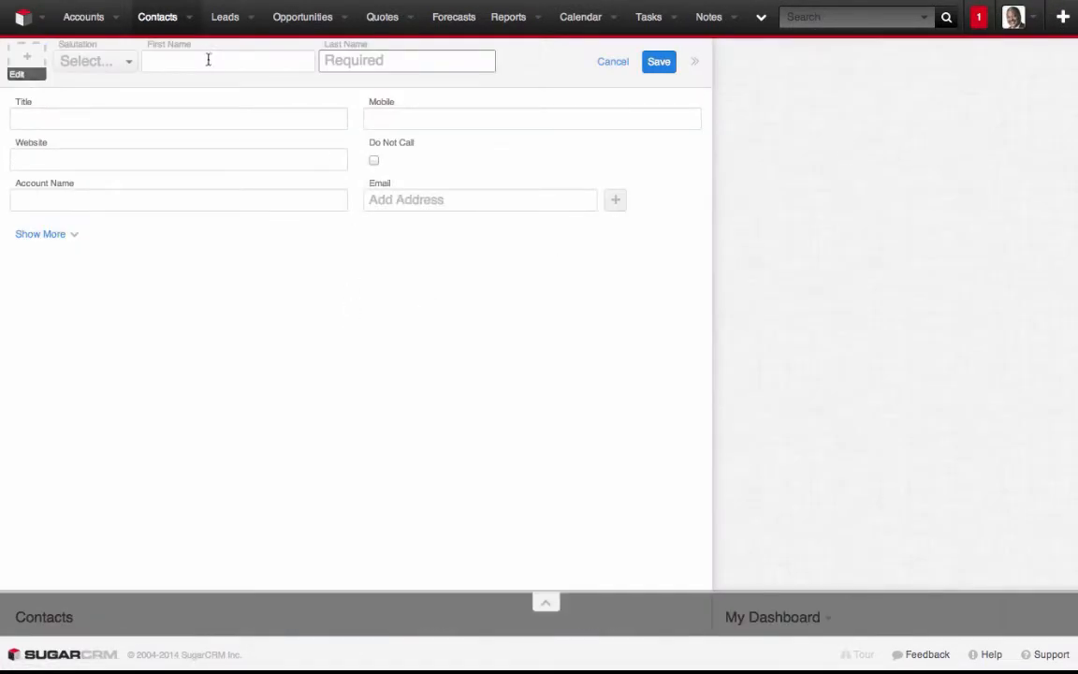
pyautogui.click(625, 62)
# Draft a new note through quick create with a subject saying that a person called in, and cancel it.
pyautogui.click(1063, 17)
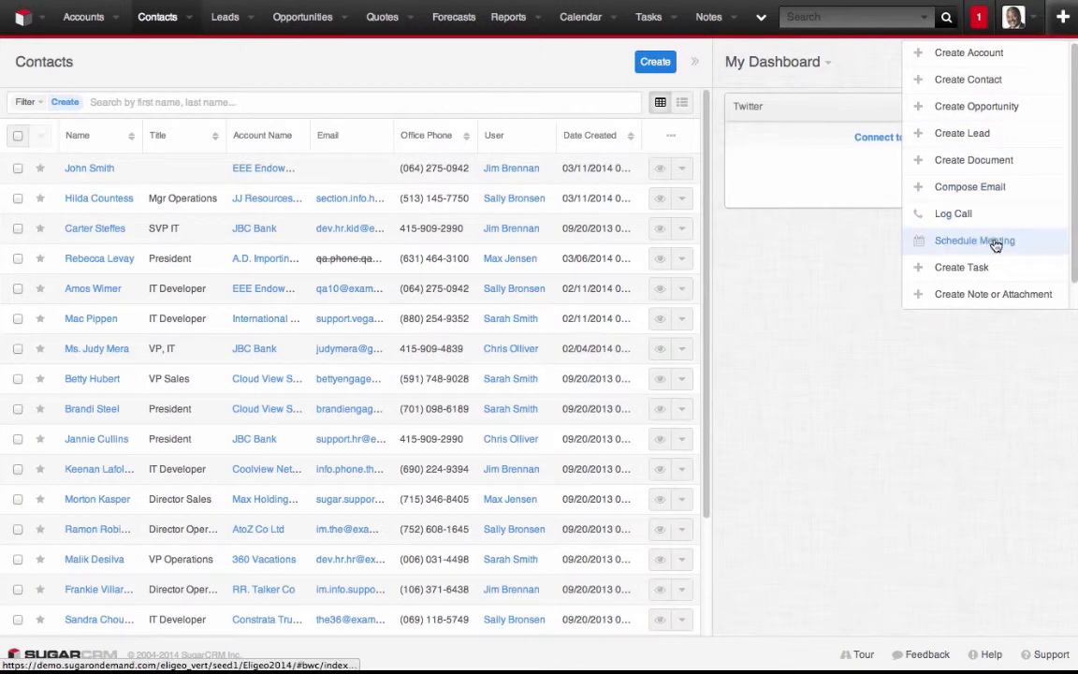
pyautogui.click(982, 296)
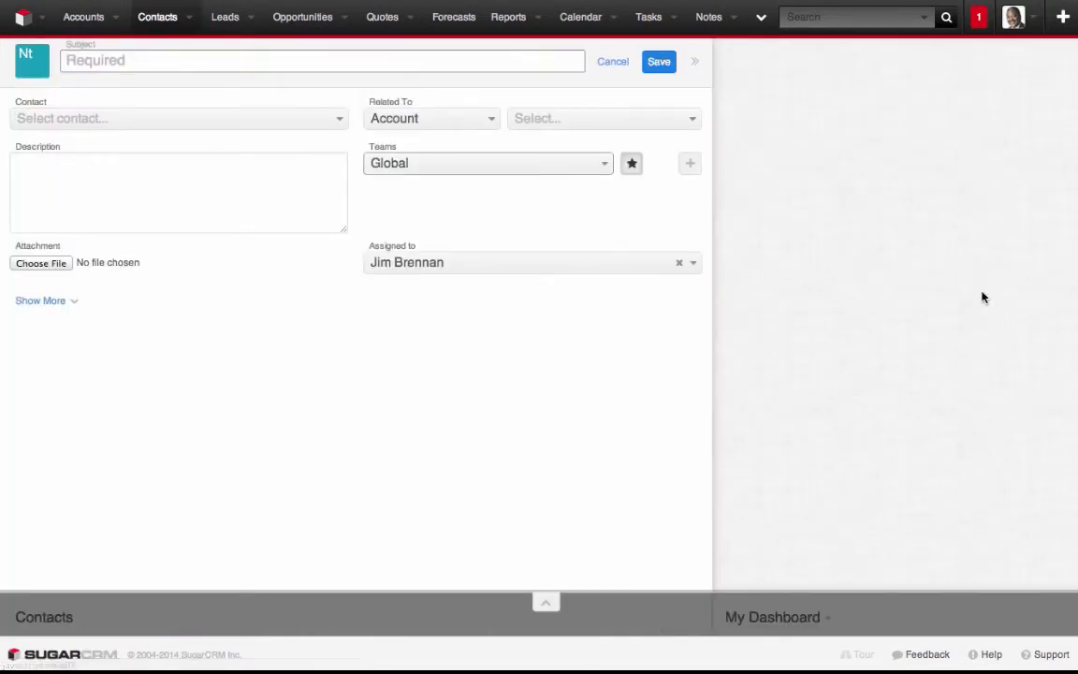
pyautogui.click(143, 61)
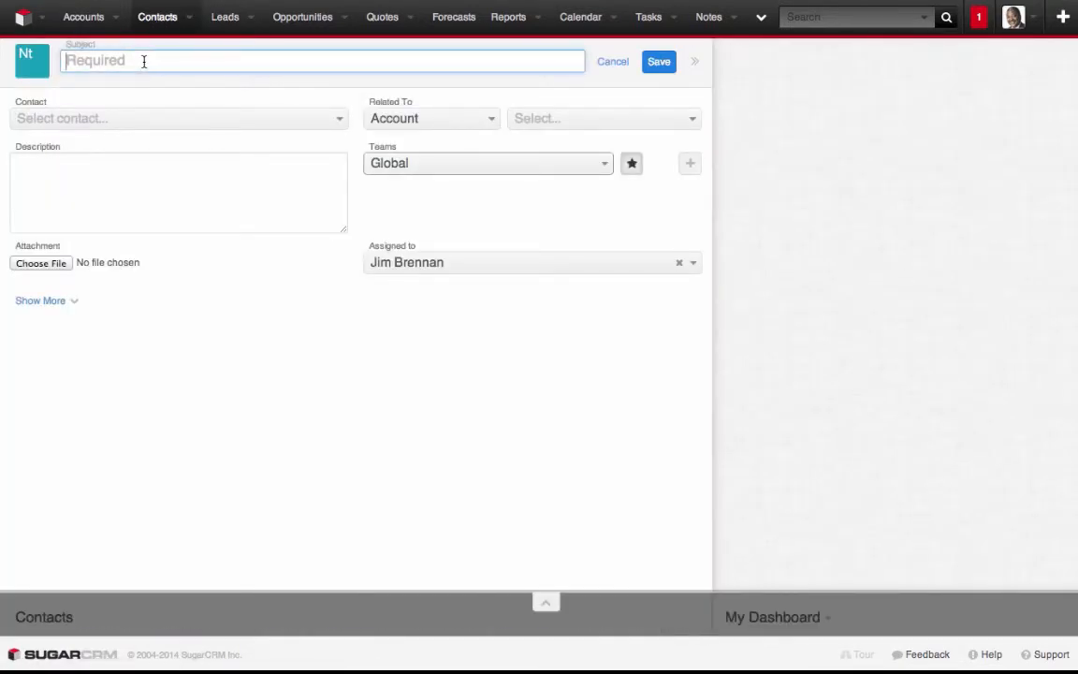
pyautogui.write('John doe ca')
pyautogui.write('lled')
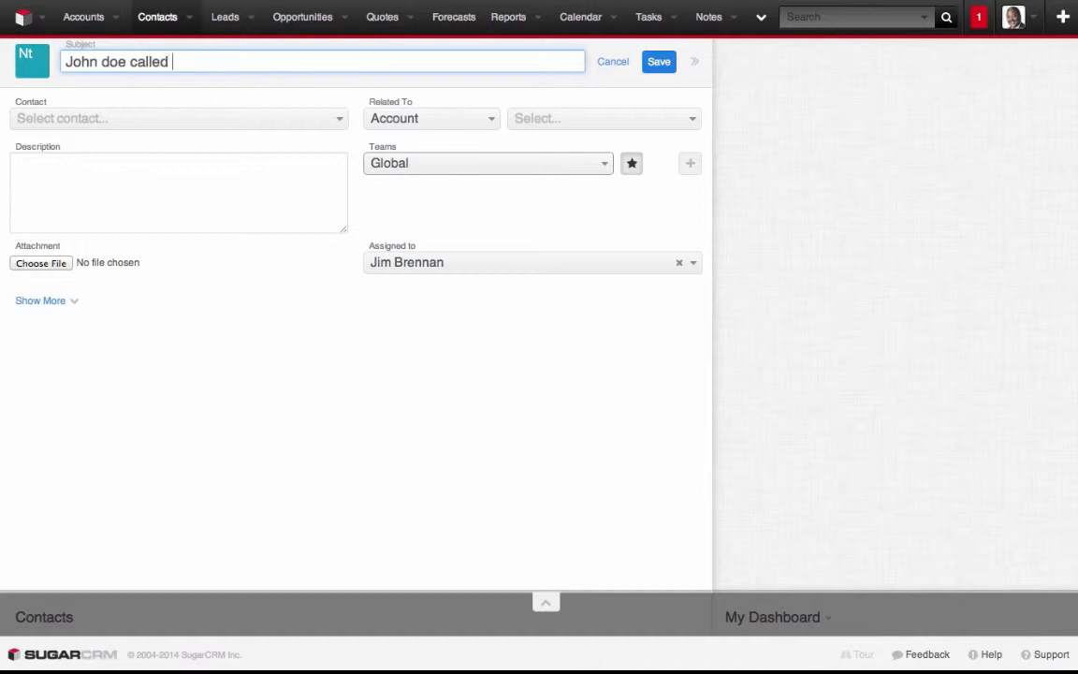
pyautogui.write(' in')
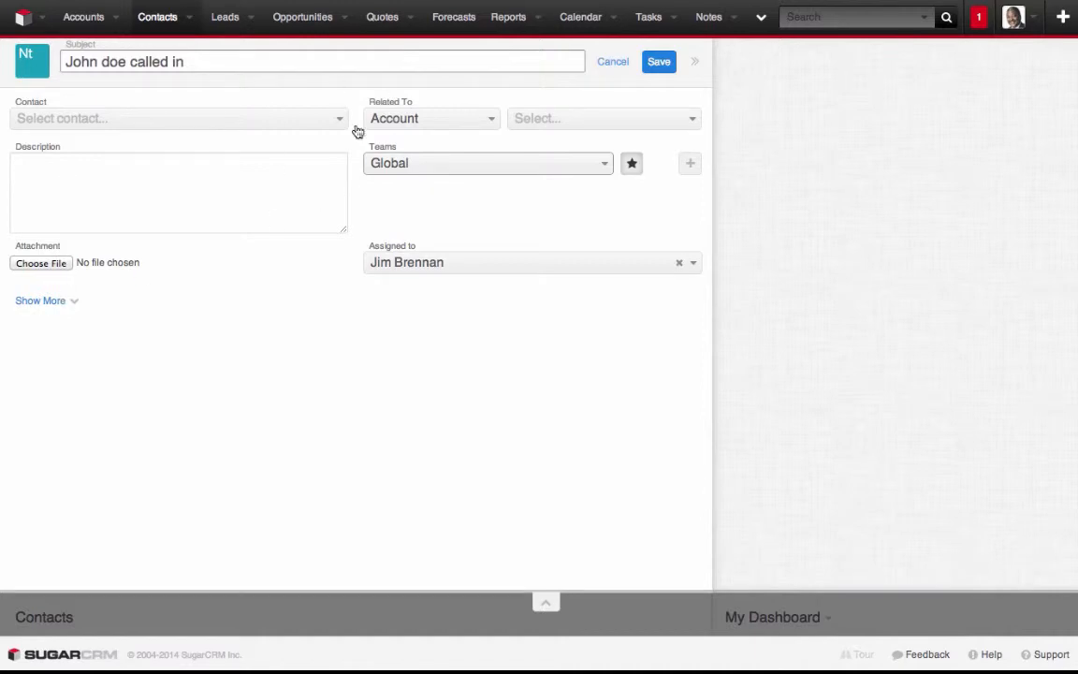
pyautogui.click(604, 63)
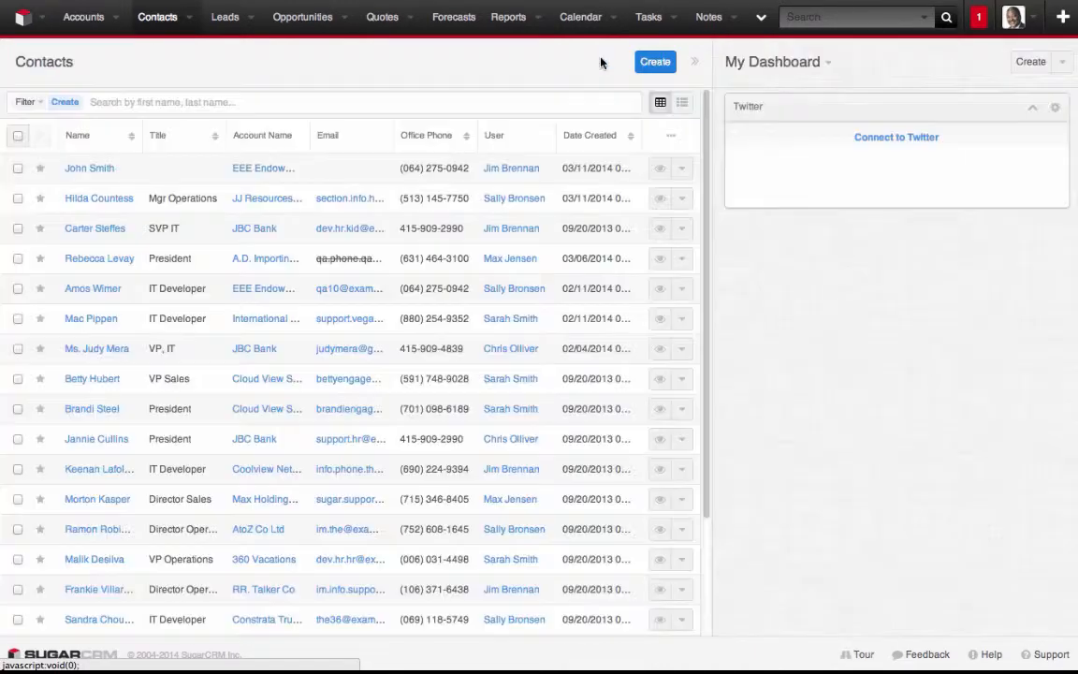
# Search all modules for "JBC" and view the full list of results.
pyautogui.click(849, 19)
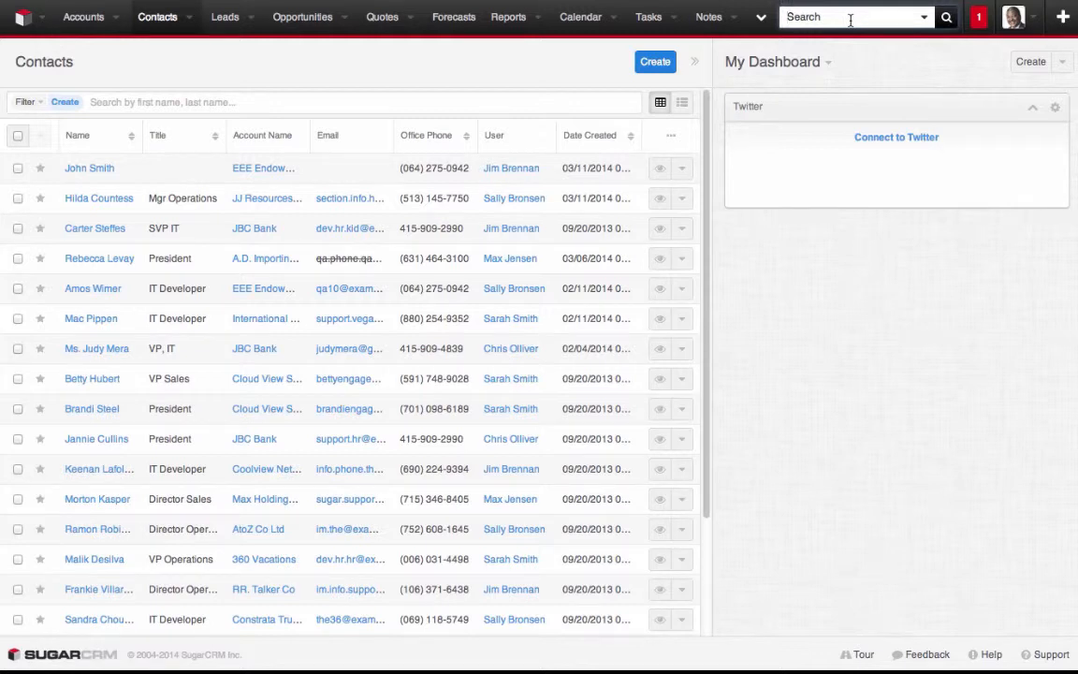
pyautogui.write('JBC')
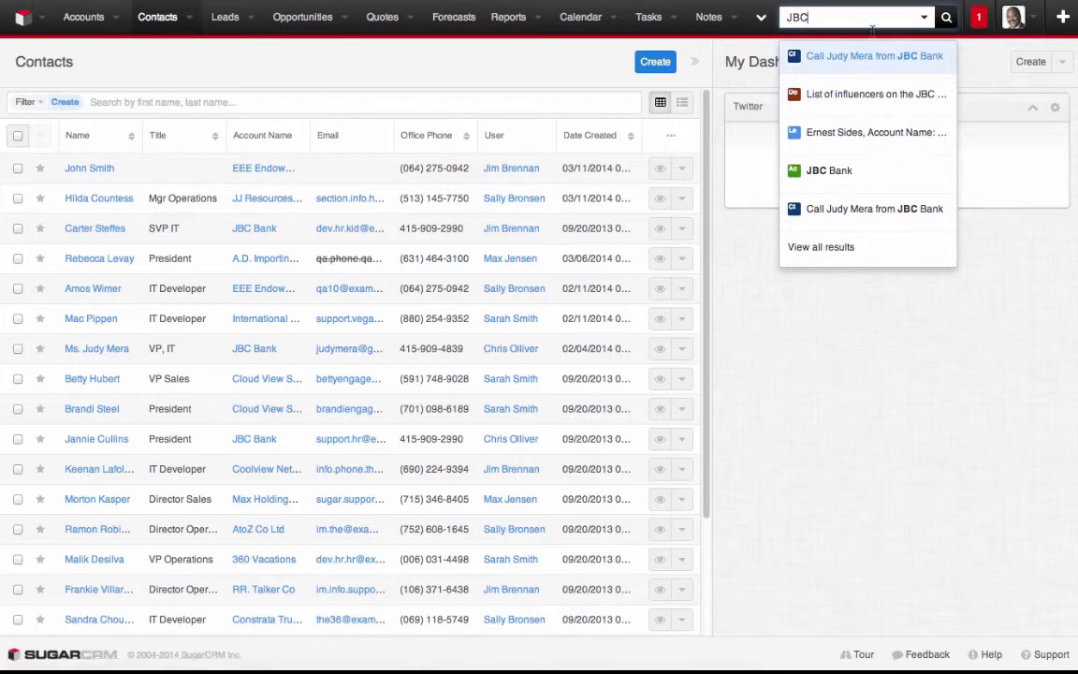
pyautogui.click(848, 247)
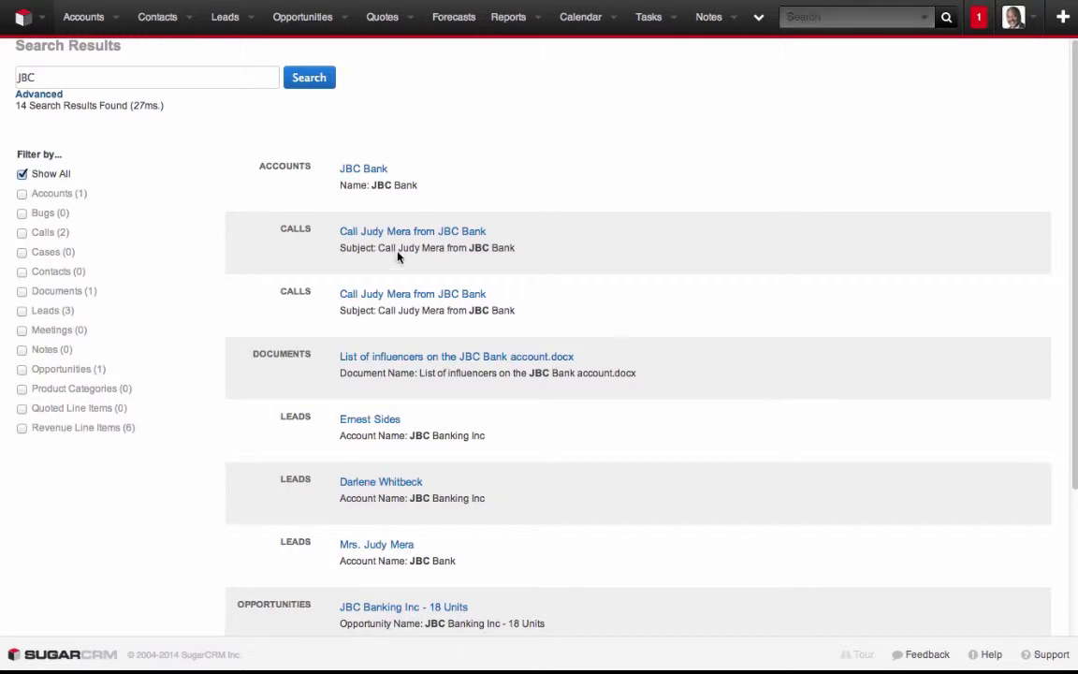
# Return to the home activity stream, then open the signed-in user's profile and review its advanced settings, including Notify on Assignment.
pyautogui.click(28, 23)
pyautogui.click(1032, 19)
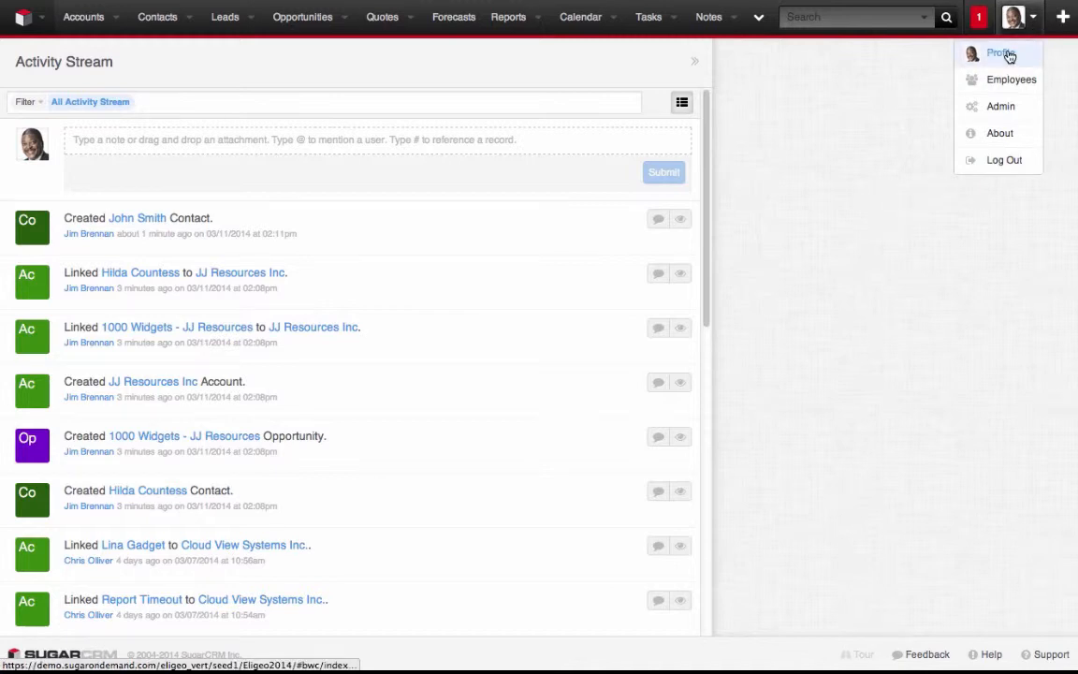
pyautogui.click(1001, 54)
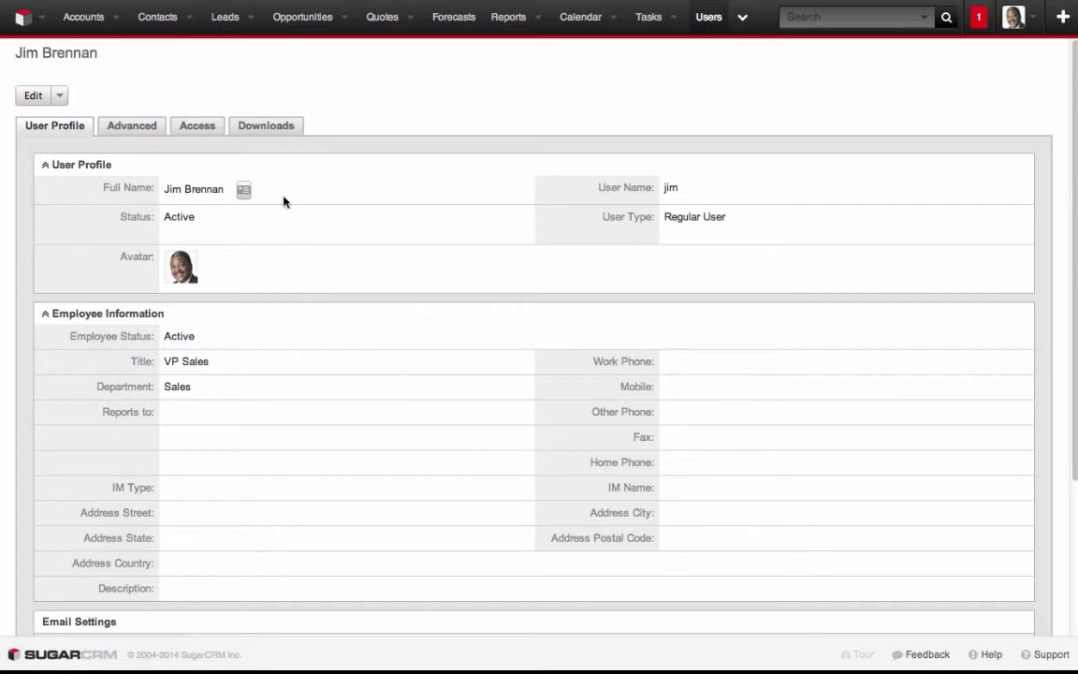
pyautogui.click(144, 126)
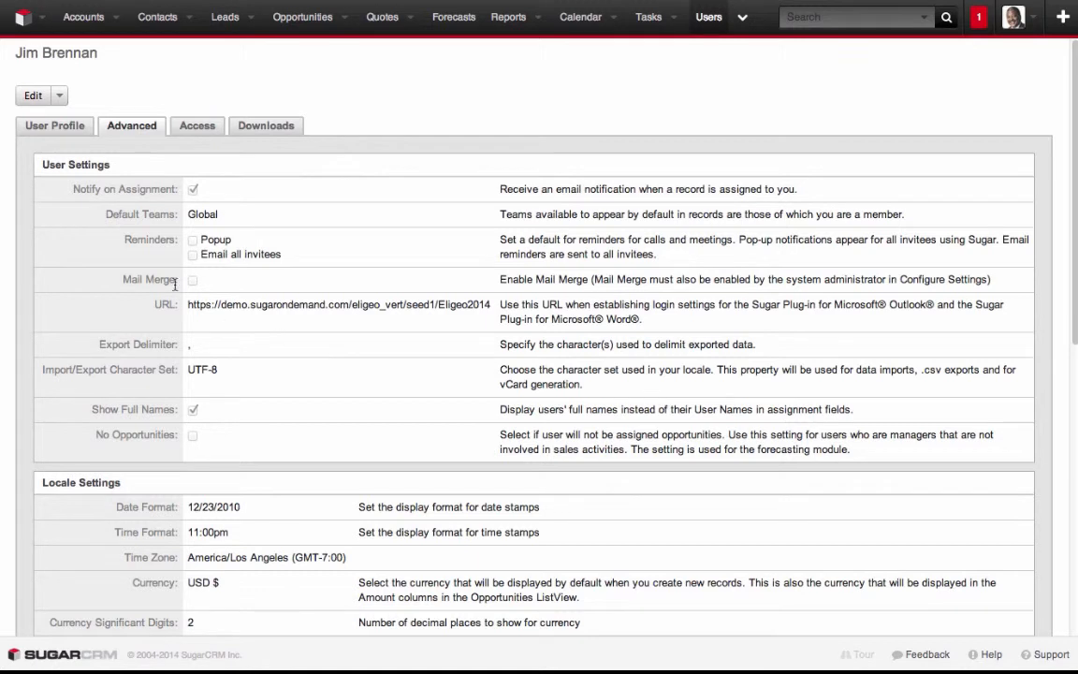
pyautogui.moveTo(71, 189); pyautogui.dragTo(185, 191)
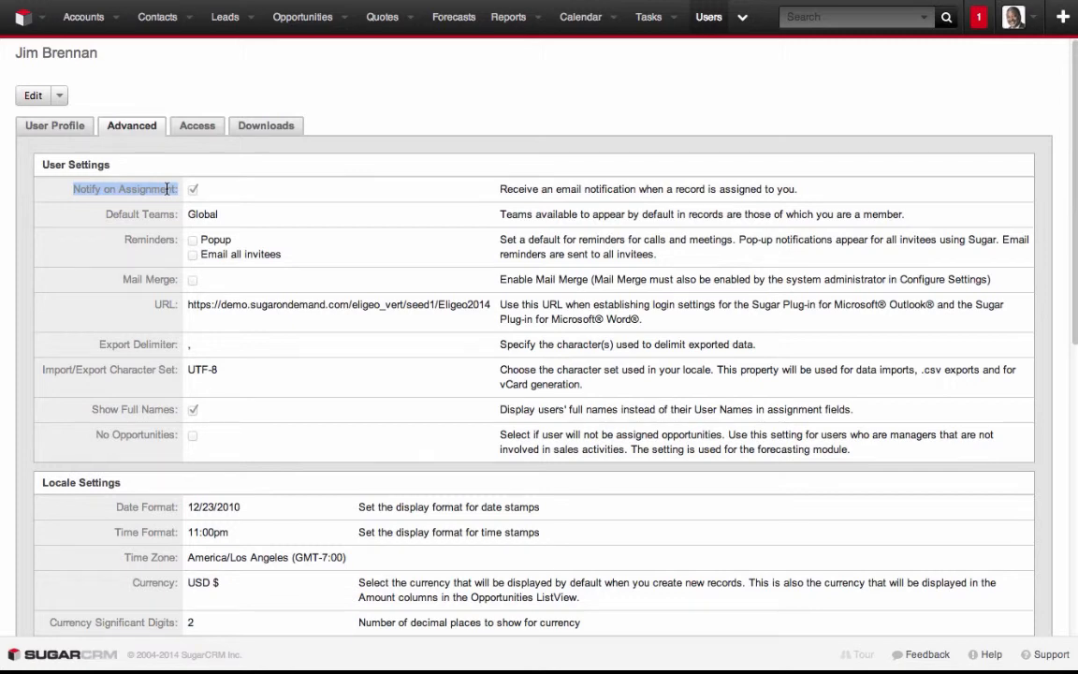
pyautogui.click(167, 189)
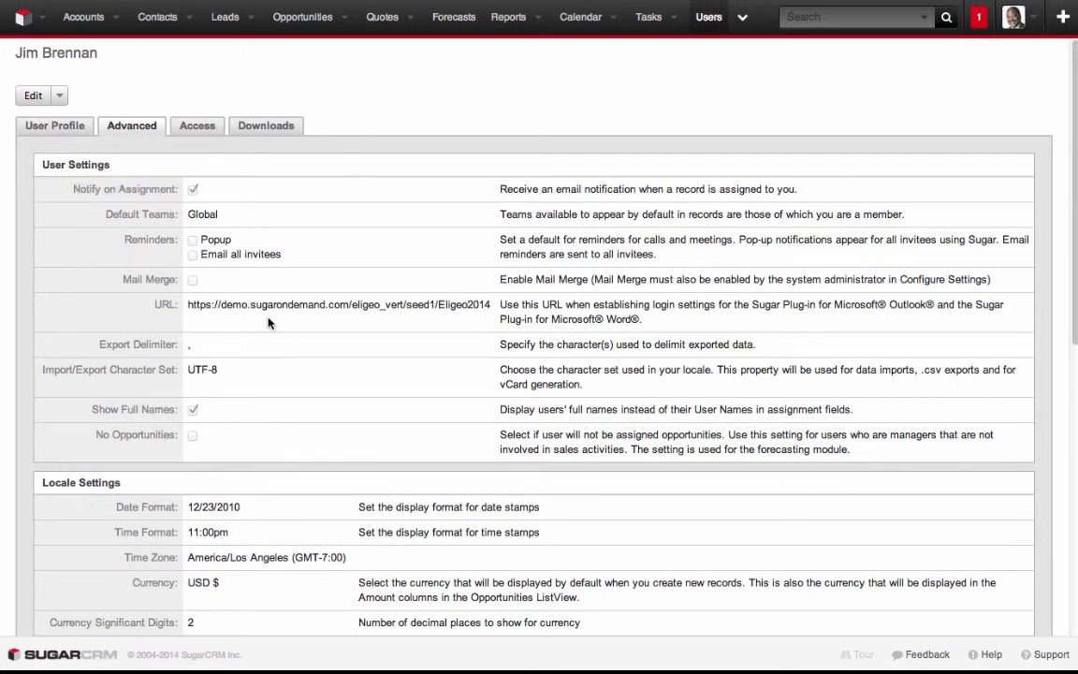
# Review the profile's access permissions for all modules.
pyautogui.click(184, 126)
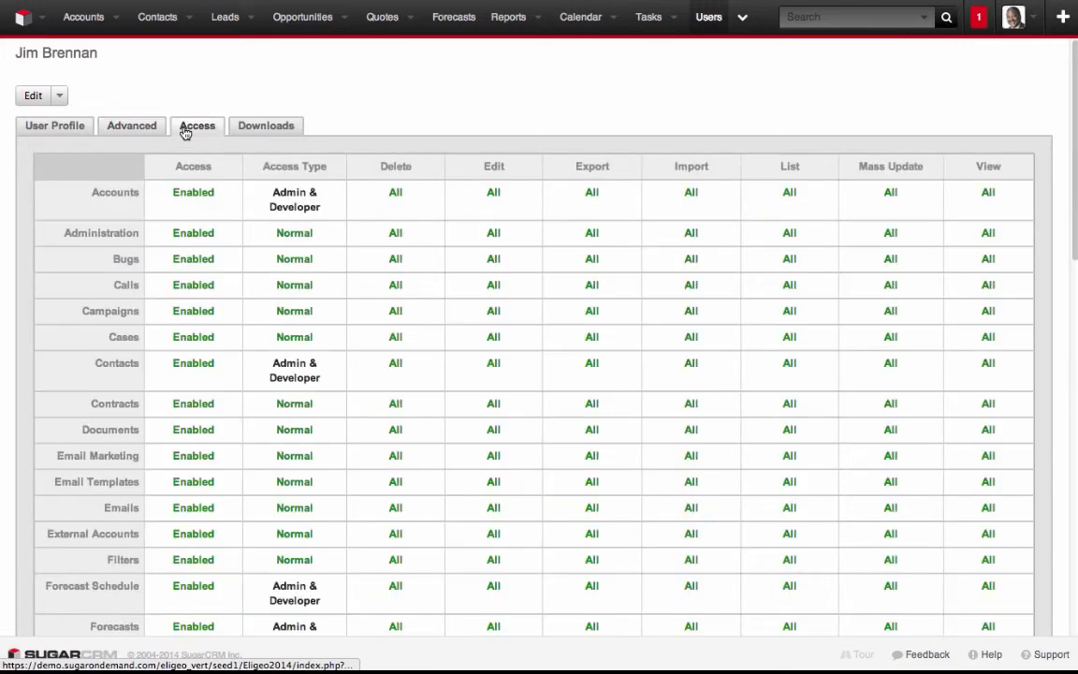
pyautogui.scroll(-6, 348, 156)
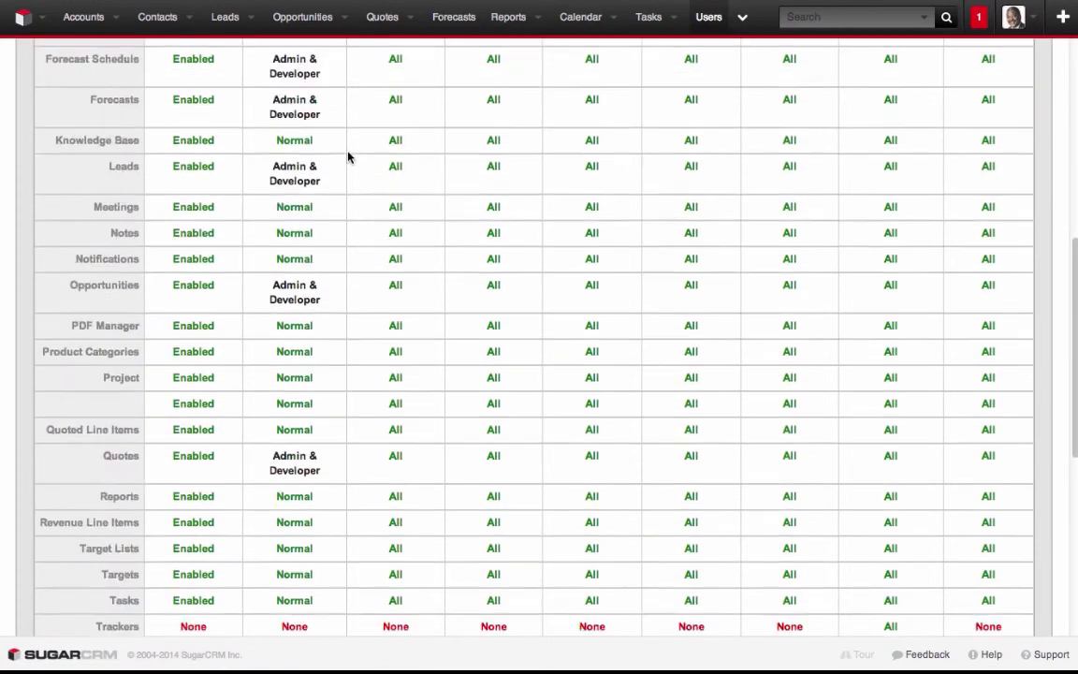
pyautogui.scroll(6, 348, 156)
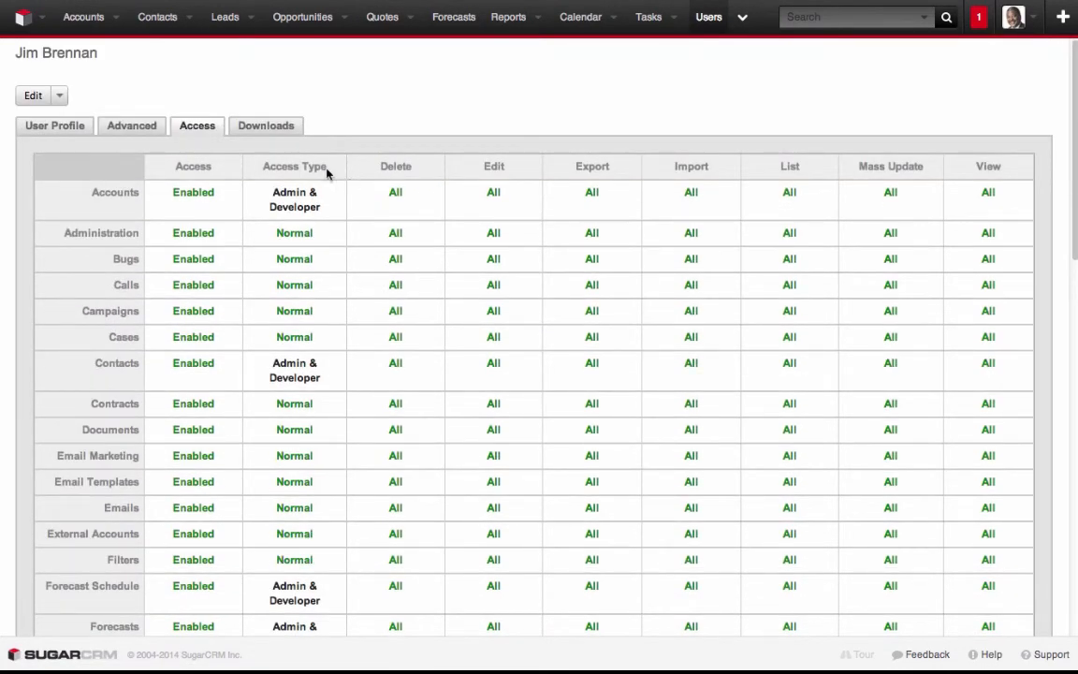
# Review the Sugar plug-ins available for download, then return to the general user profile details.
pyautogui.click(274, 125)
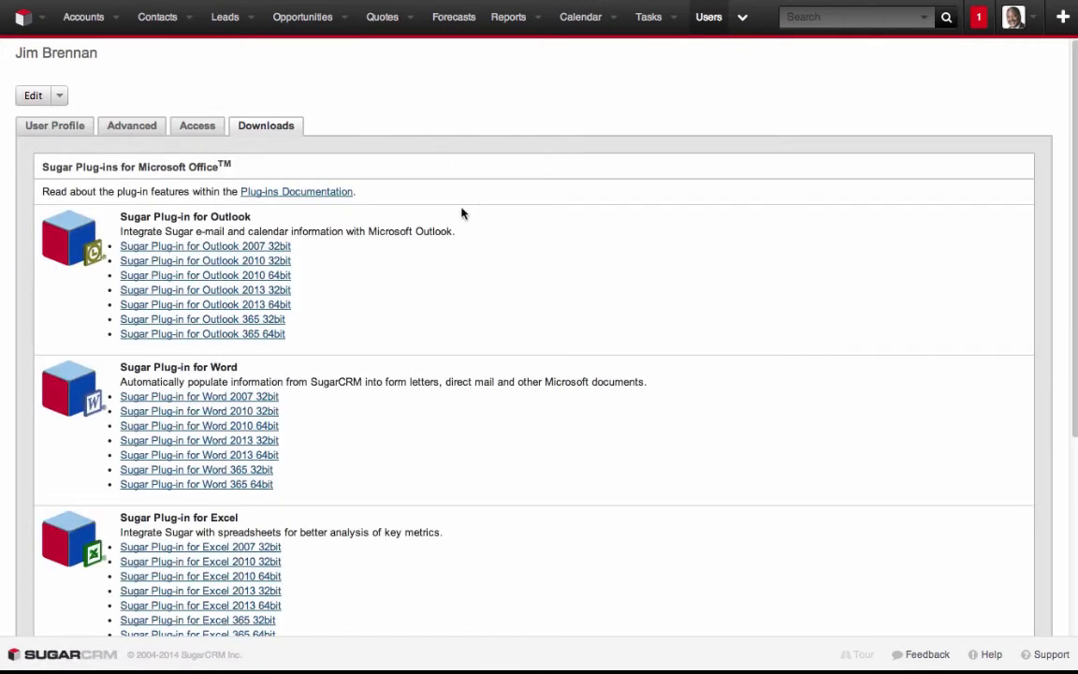
pyautogui.scroll(-5, 501, 272)
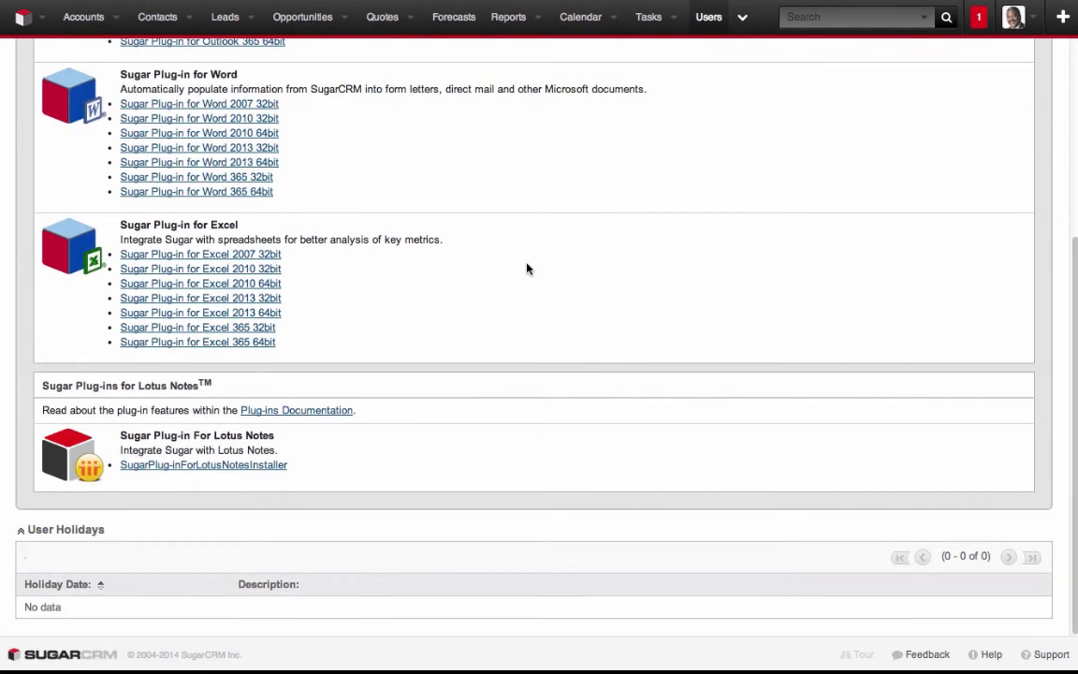
pyautogui.scroll(5, 527, 267)
pyautogui.scroll(-5, 527, 266)
pyautogui.scroll(5, 519, 291)
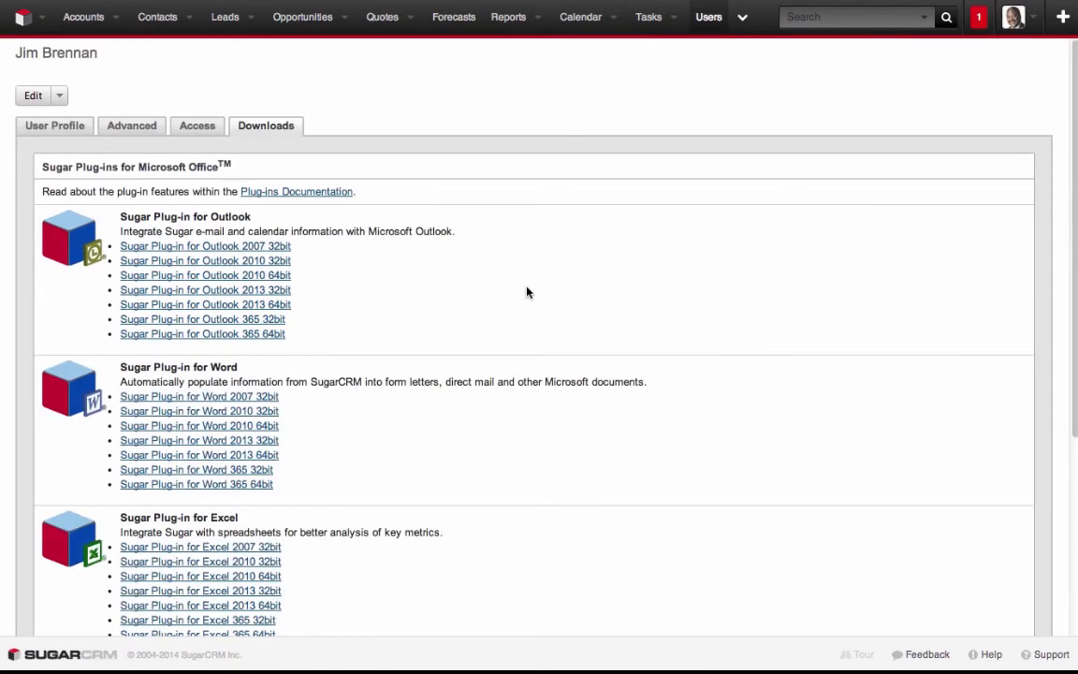
pyautogui.click(68, 125)
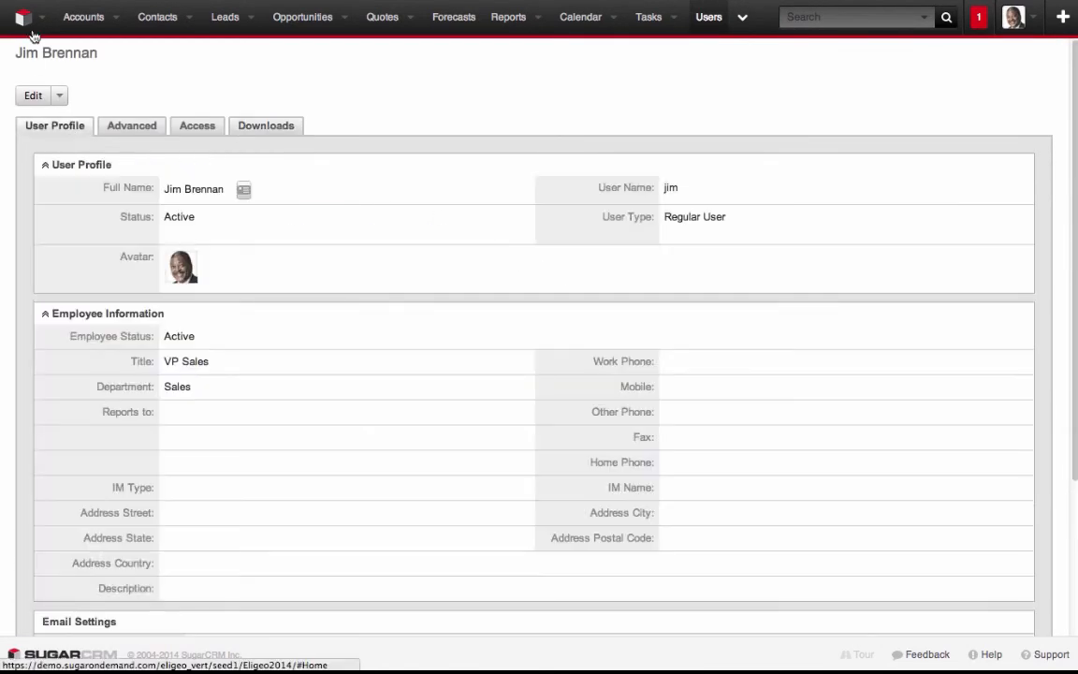